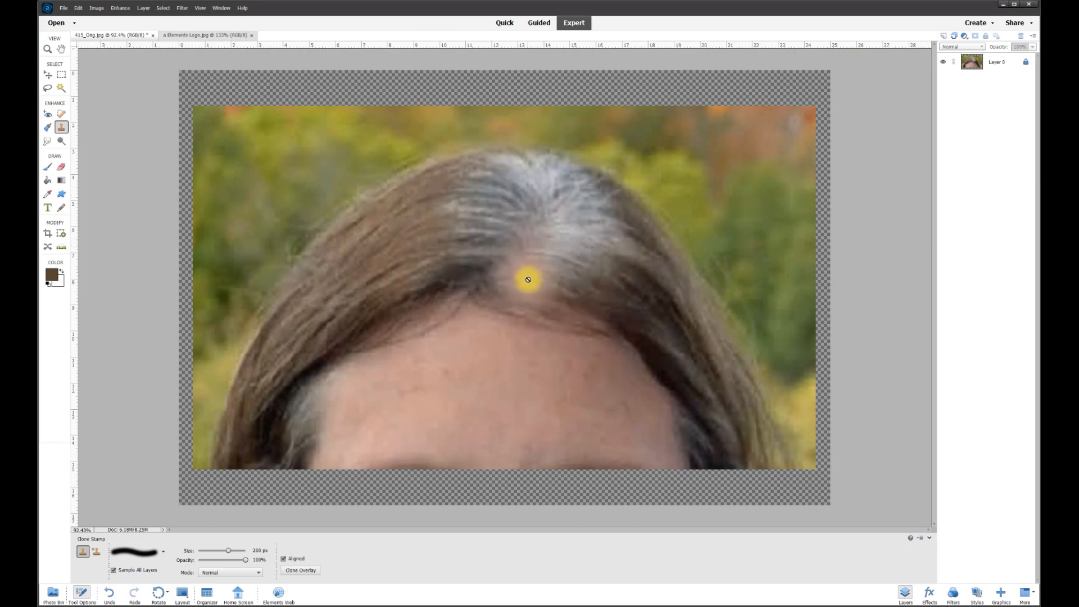
# Step: Lasso the brown hair on the image's left side up to the gray parting and copy it from Layer 0 to a new layer
pyautogui.press('v')
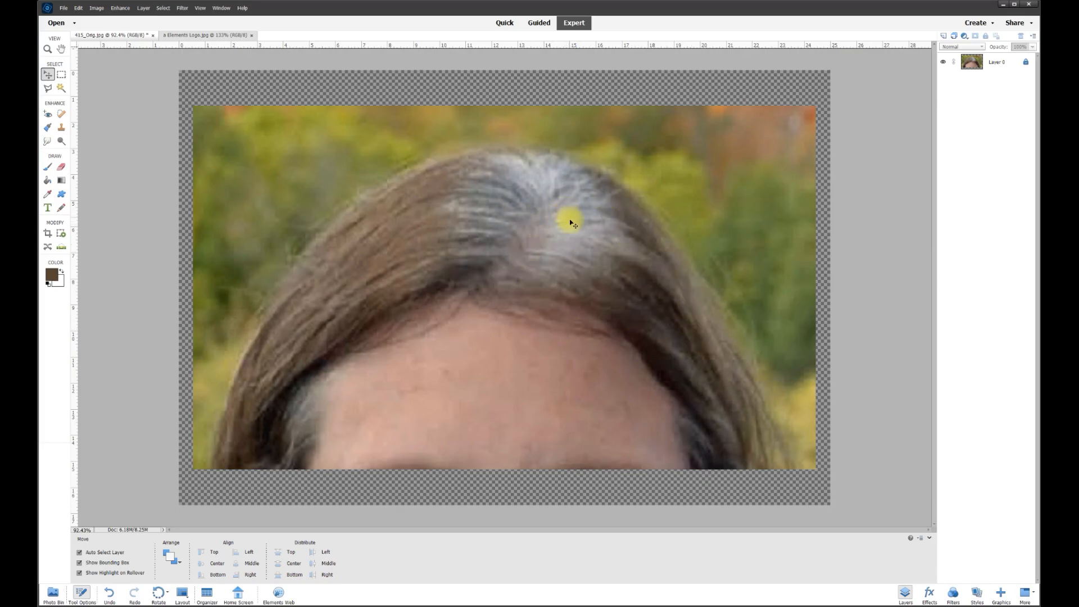
pyautogui.click(47, 89)
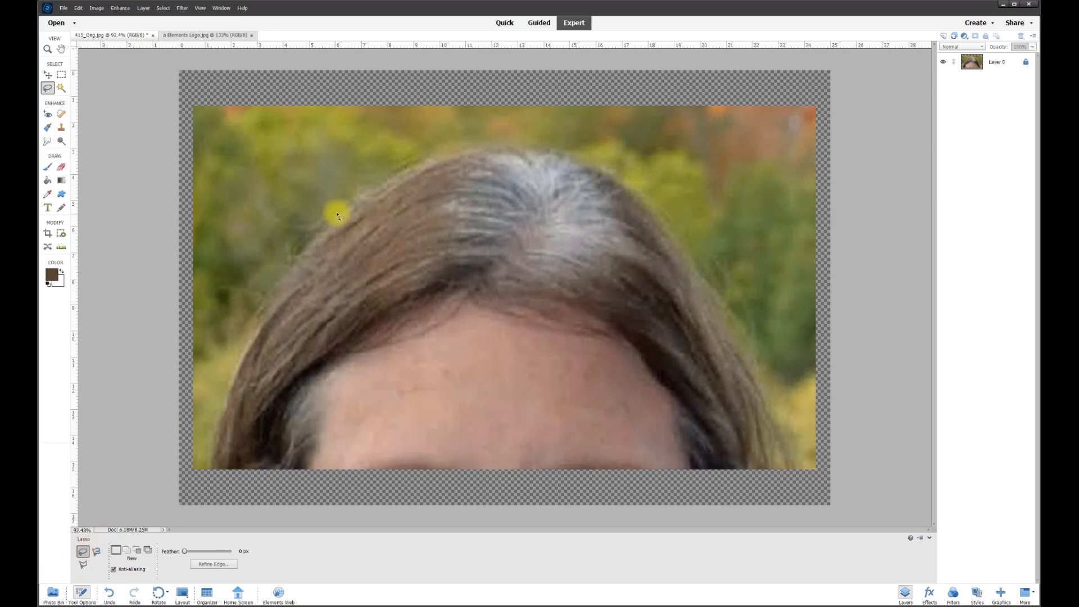
pyautogui.moveTo(359, 154)
pyautogui.mouseDown()
pyautogui.moveTo(404, 133)
pyautogui.moveTo(471, 127)
pyautogui.moveTo(476, 195)
pyautogui.moveTo(454, 338)
pyautogui.mouseUp()
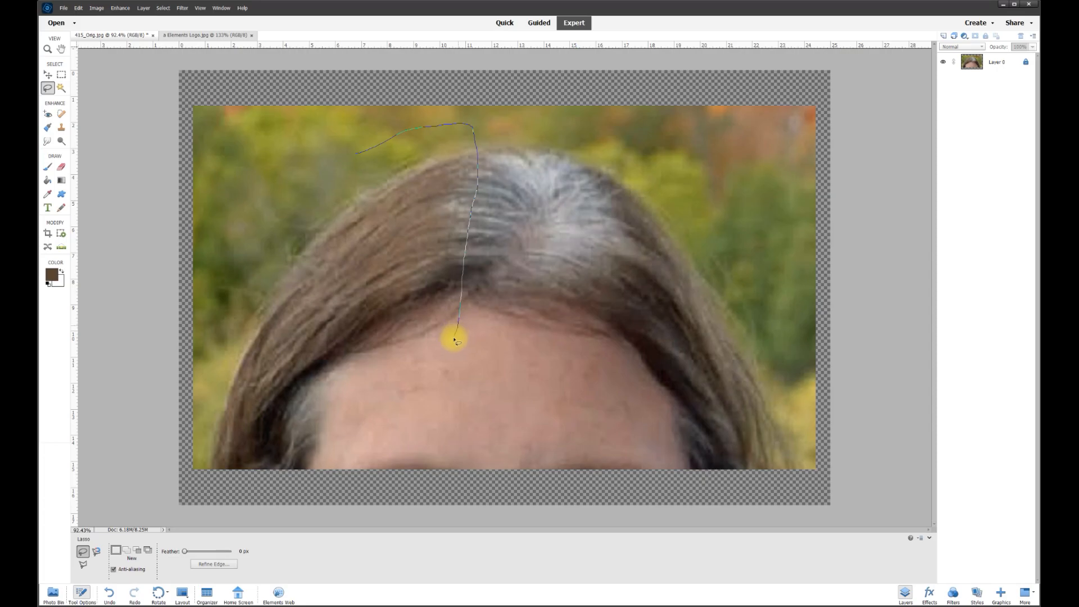
pyautogui.moveTo(339, 370)
pyautogui.mouseDown()
pyautogui.moveTo(301, 301)
pyautogui.moveTo(285, 231)
pyautogui.moveTo(296, 203)
pyautogui.moveTo(395, 130)
pyautogui.mouseUp()
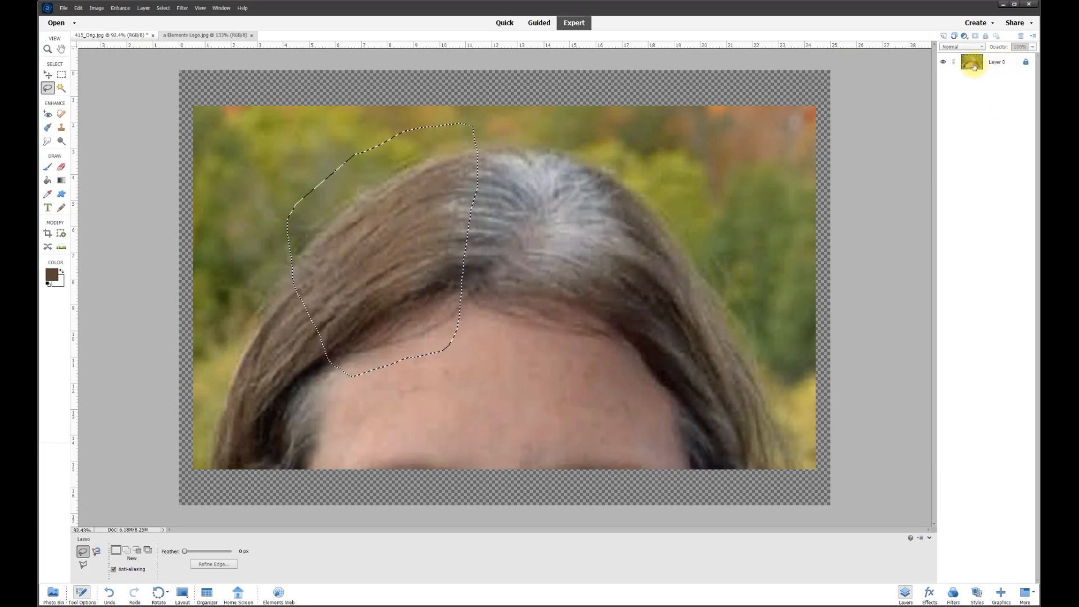
pyautogui.click(997, 63)
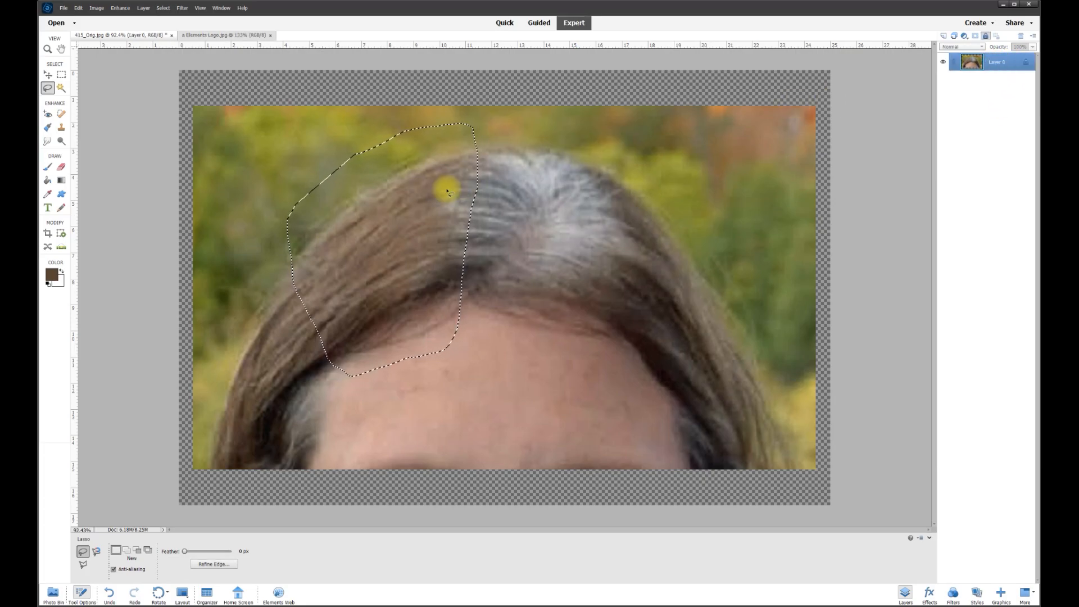
pyautogui.rightClick(379, 231)
pyautogui.click(404, 279)
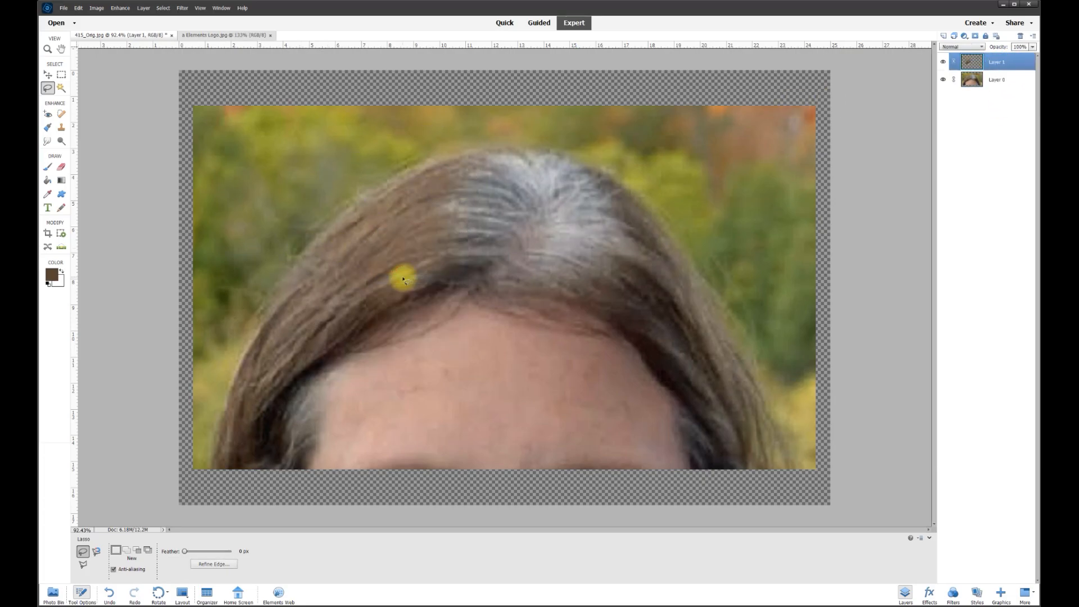
# Step: Move the copied hair patch slightly down and toward the gray parting
pyautogui.click(48, 75)
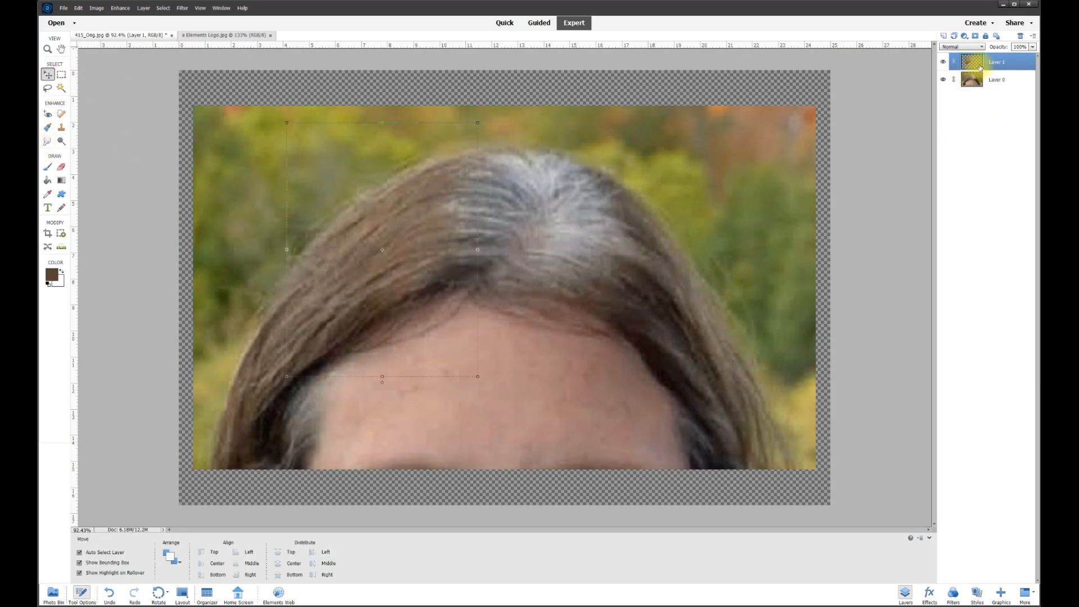
pyautogui.moveTo(378, 228)
pyautogui.mouseDown()
pyautogui.moveTo(596, 224)
pyautogui.moveTo(419, 243)
pyautogui.moveTo(372, 236)
pyautogui.moveTo(378, 229)
pyautogui.mouseUp()
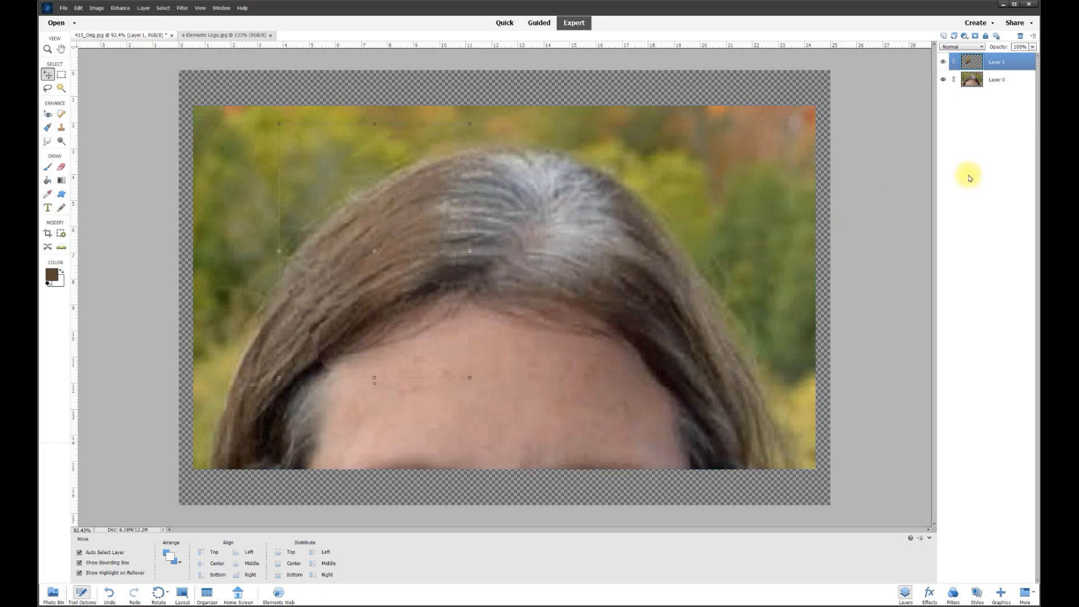
pyautogui.click(1002, 83)
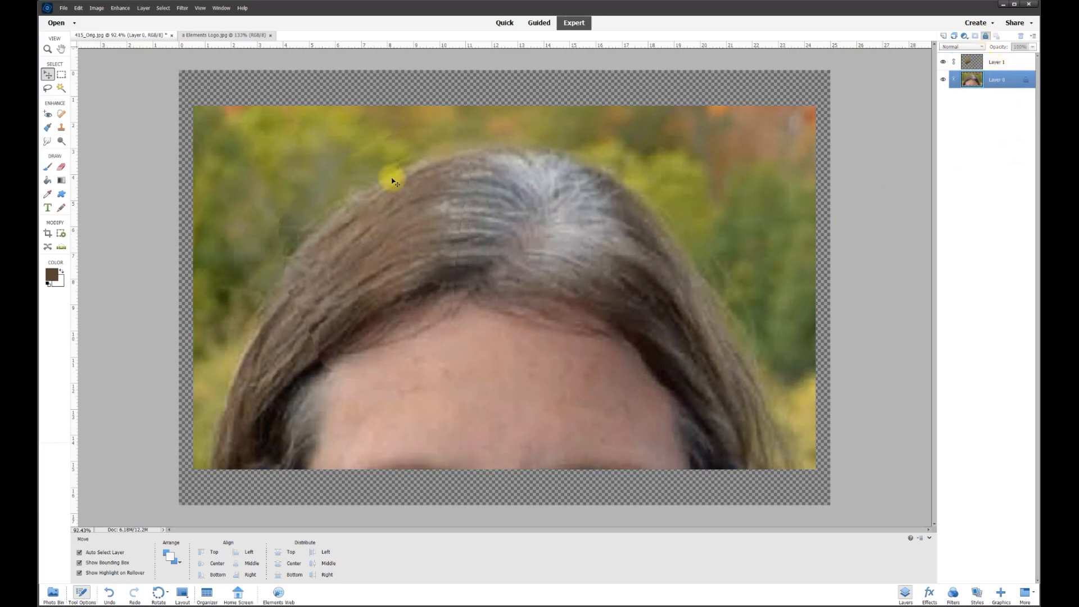
pyautogui.moveTo(398, 221); pyautogui.dragTo(436, 265)
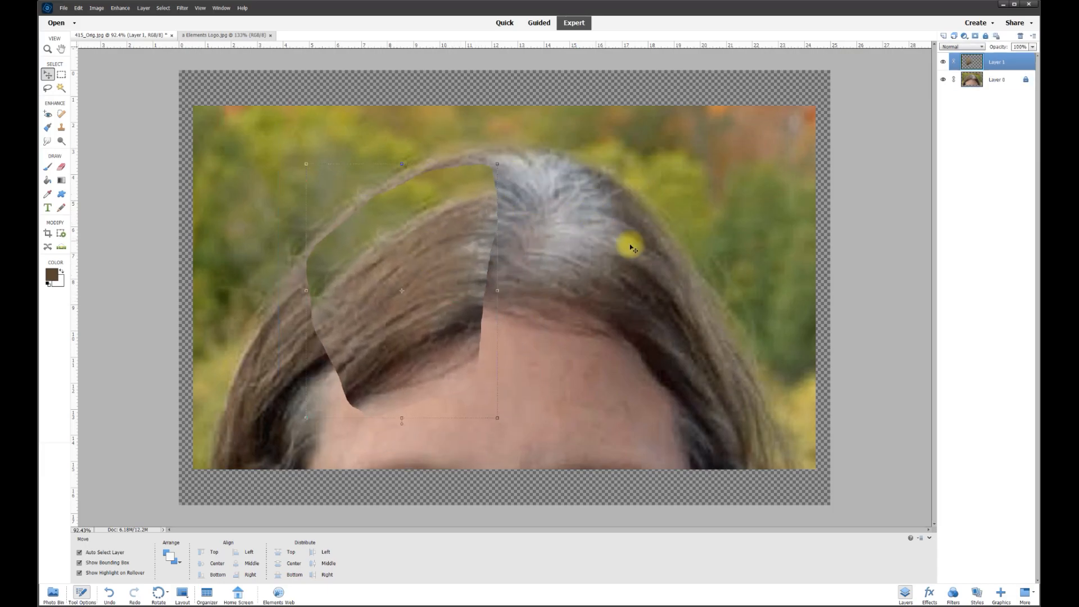
pyautogui.moveTo(414, 284)
pyautogui.mouseDown()
pyautogui.moveTo(450, 270)
pyautogui.moveTo(427, 227)
pyautogui.moveTo(411, 272)
pyautogui.mouseUp()
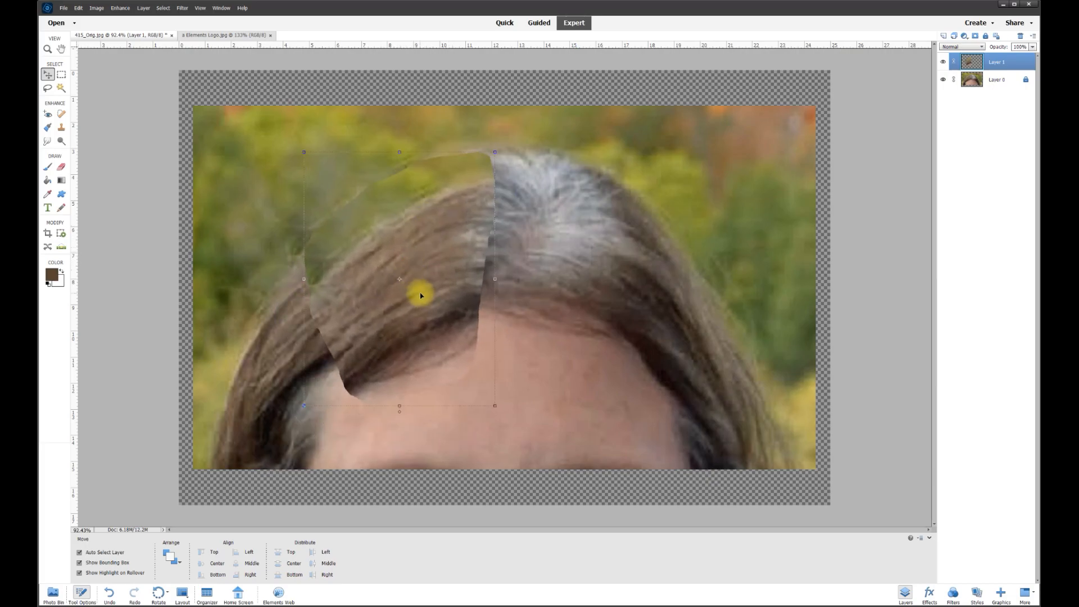
# Step: Duplicate the hair patch onto the opposite side of the head and flip the copy's layer horizontally
pyautogui.moveTo(426, 275); pyautogui.dragTo(616, 249)
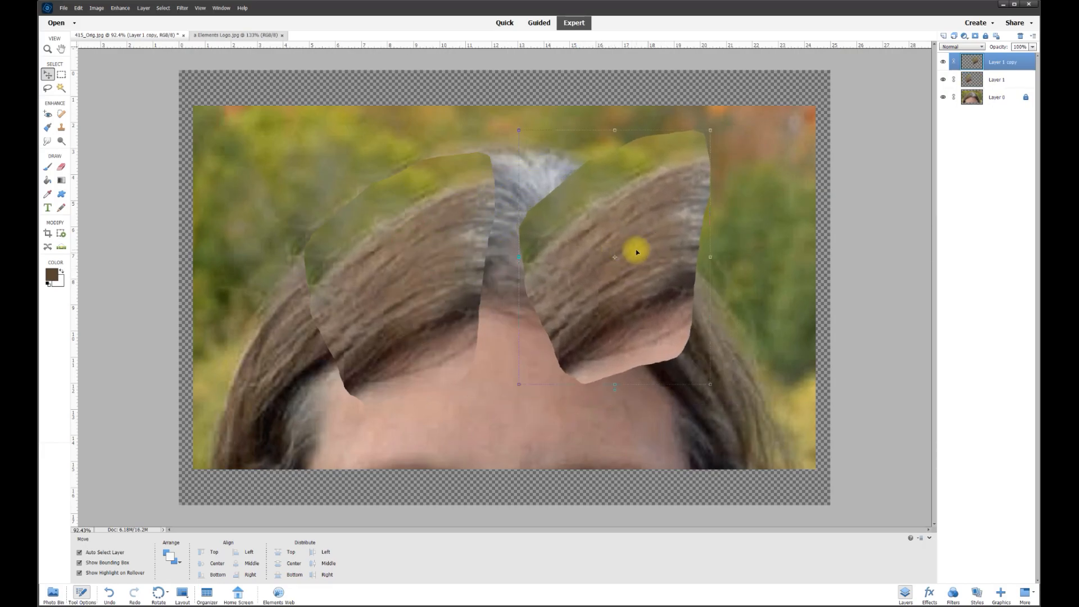
pyautogui.click(97, 8)
pyautogui.moveTo(107, 18)
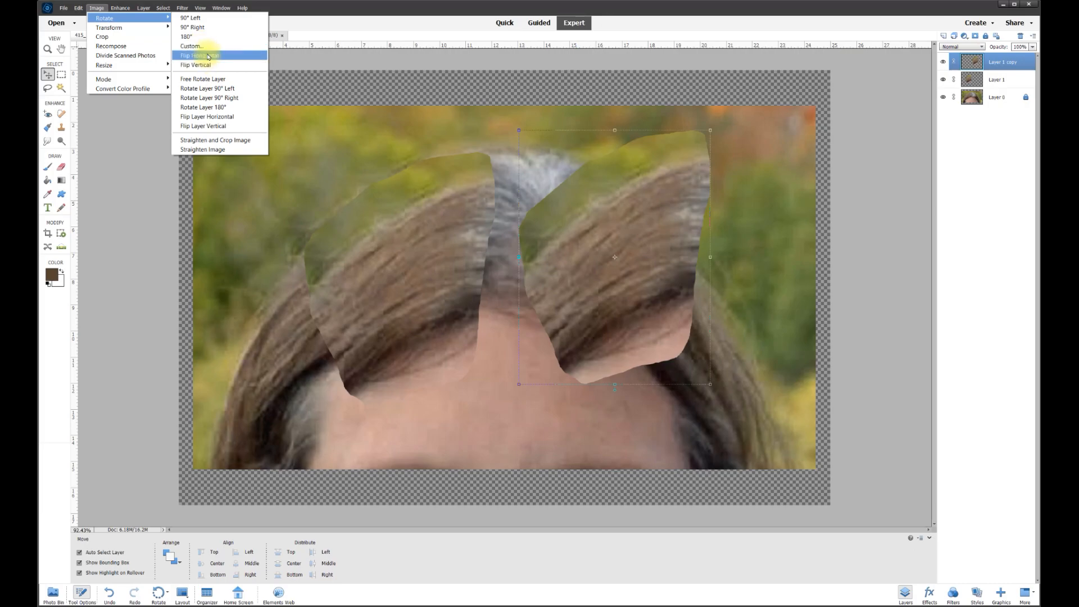
pyautogui.click(212, 118)
# Step: Position the original and the flipped hair patch opposite each other on either side of the parting
pyautogui.moveTo(682, 270); pyautogui.dragTo(646, 289)
pyautogui.moveTo(467, 253); pyautogui.dragTo(457, 243)
pyautogui.moveTo(601, 280); pyautogui.dragTo(583, 298)
pyautogui.moveTo(436, 260); pyautogui.dragTo(445, 280)
pyautogui.moveTo(624, 272); pyautogui.dragTo(614, 271)
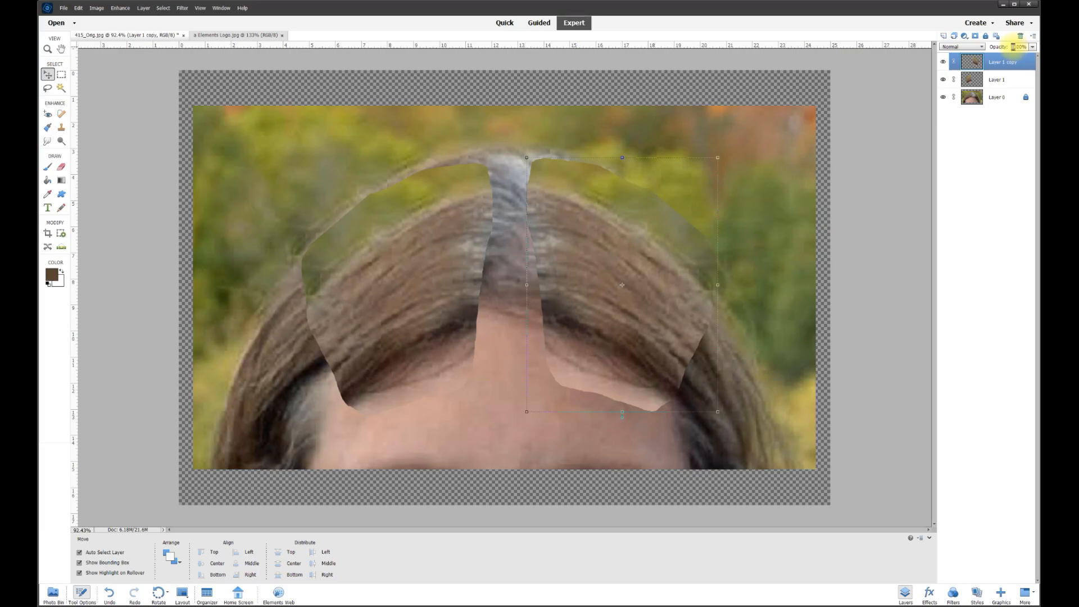
# Step: Set the opacity of both hair patch layers to 50% and shift the flipped patch outward from the parting
pyautogui.write('50')
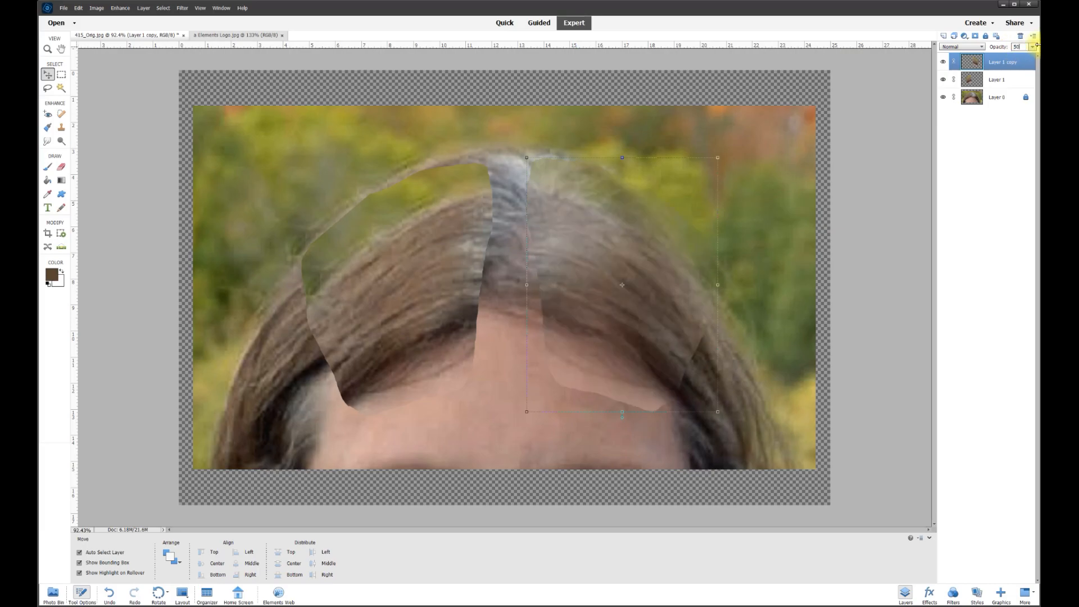
pyautogui.moveTo(566, 354); pyautogui.dragTo(641, 328)
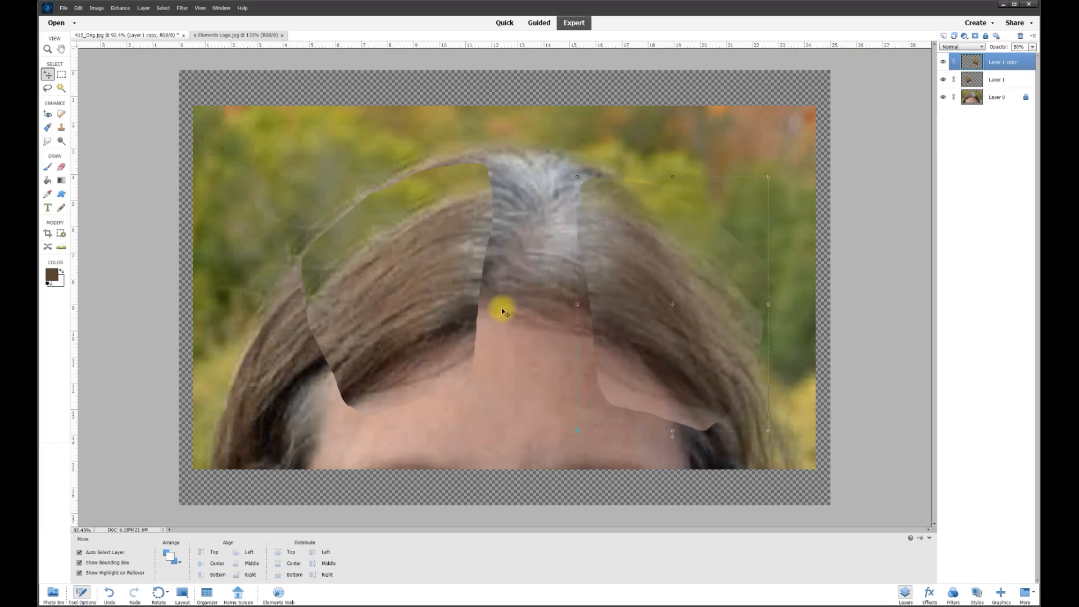
pyautogui.click(406, 274)
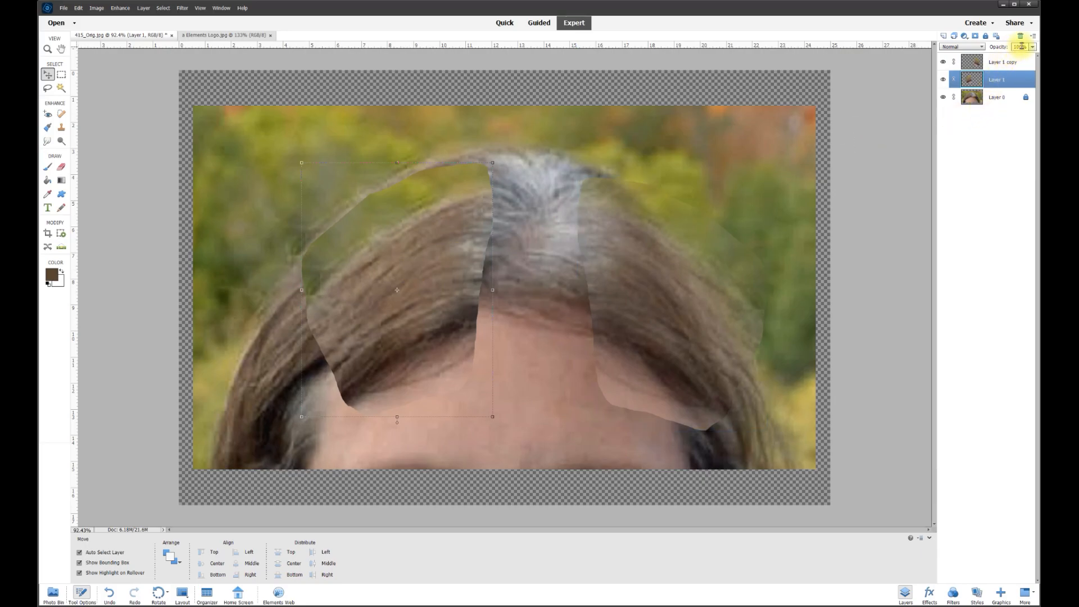
pyautogui.write('50')
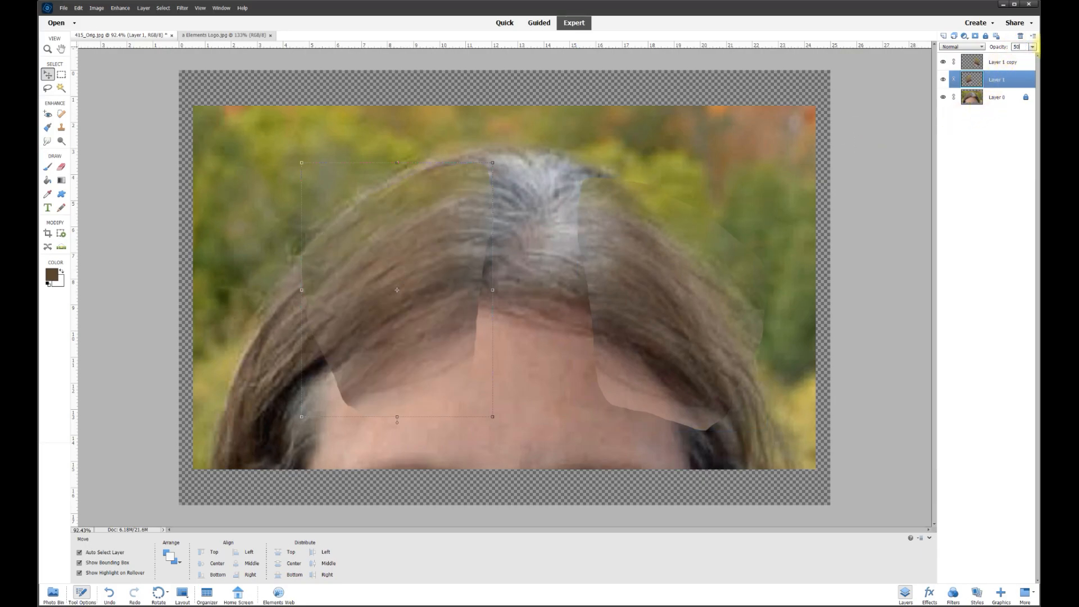
# Step: Move the original hair patch up over the gray roots and reduce its height to fit the head
pyautogui.moveTo(422, 321); pyautogui.dragTo(477, 219)
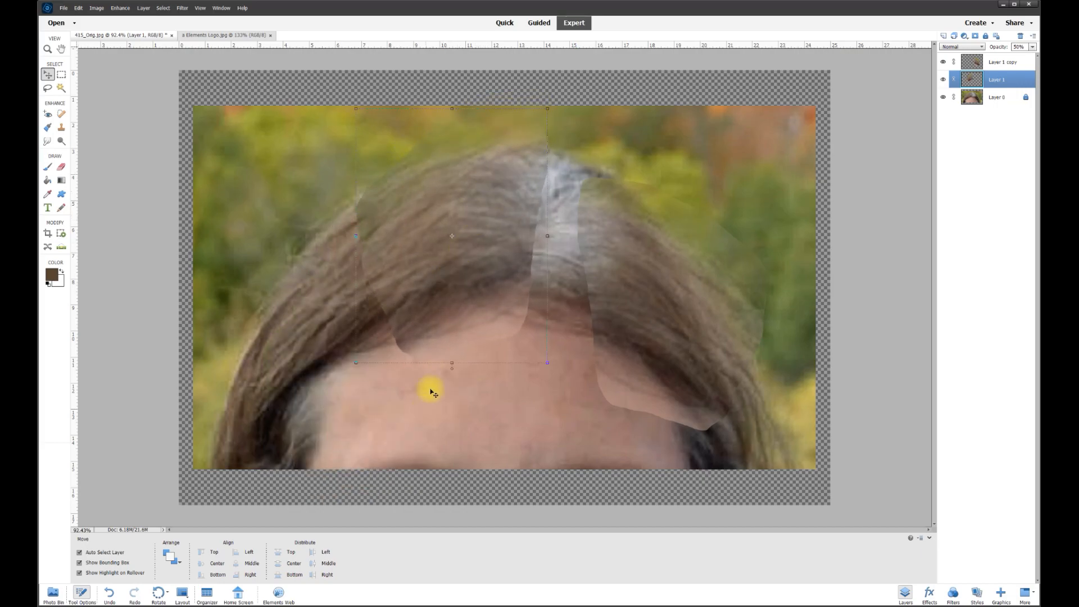
pyautogui.moveTo(453, 365); pyautogui.dragTo(458, 323)
pyautogui.moveTo(473, 250); pyautogui.dragTo(471, 273)
pyautogui.press('Return')
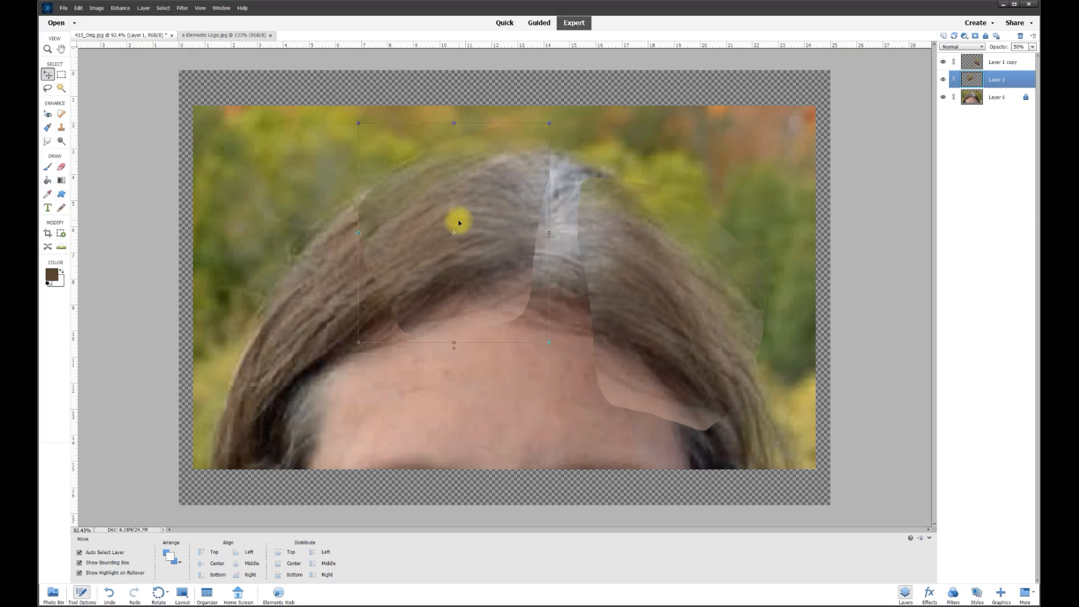
# Step: Rotate the original hair patch 3.96 degrees and shift it to follow the curve of the head
pyautogui.moveTo(451, 207)
pyautogui.mouseDown()
pyautogui.moveTo(440, 188)
pyautogui.moveTo(444, 200)
pyautogui.mouseUp()
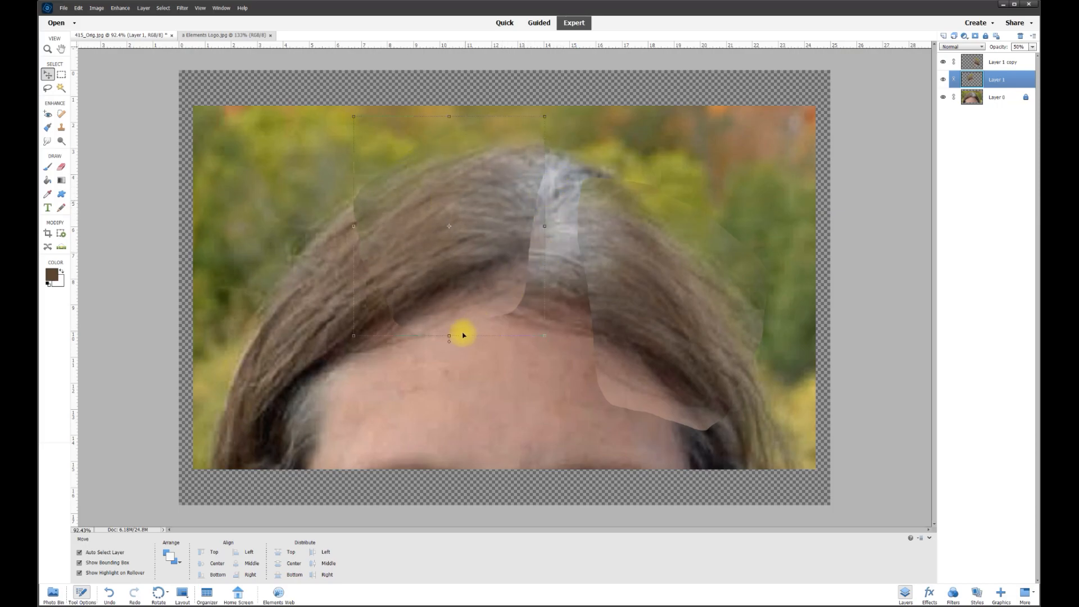
pyautogui.moveTo(449, 346); pyautogui.dragTo(441, 344)
pyautogui.moveTo(489, 173); pyautogui.dragTo(500, 184)
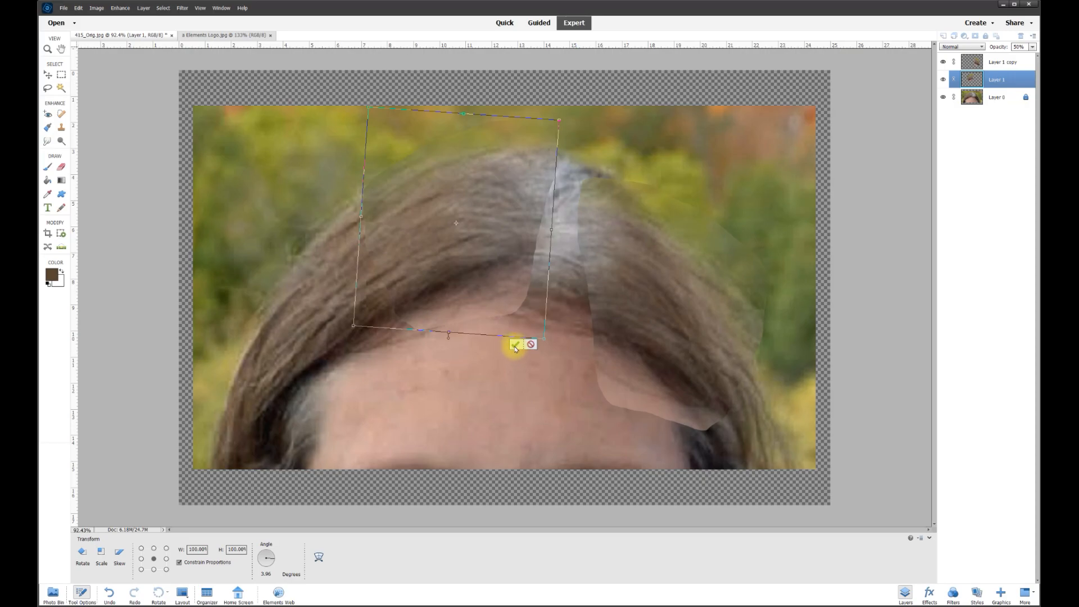
pyautogui.moveTo(478, 315); pyautogui.dragTo(506, 329)
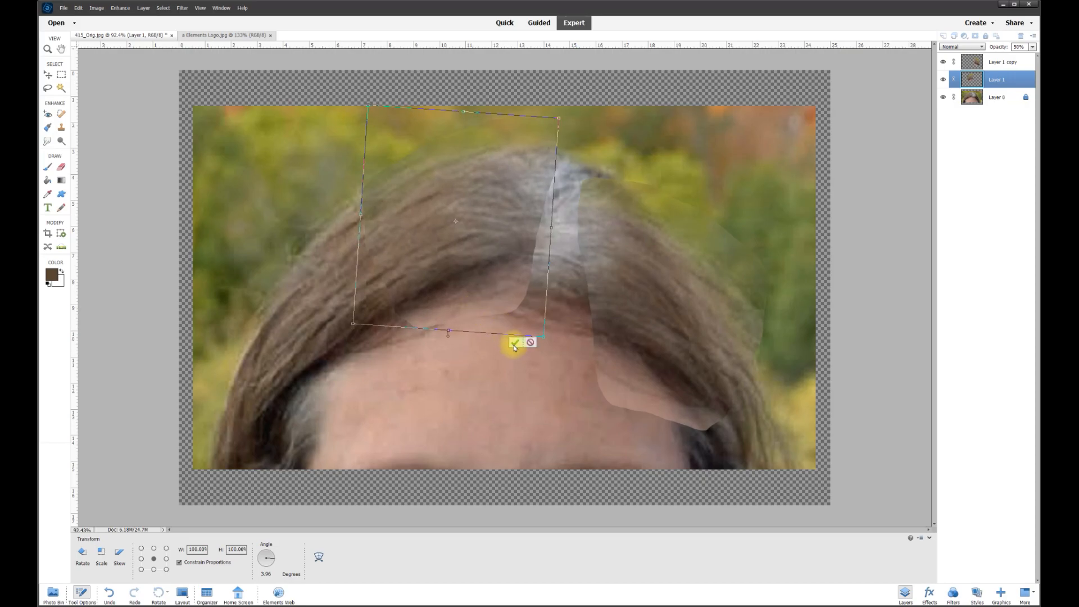
pyautogui.click(515, 342)
# Step: Move the flipped hair patch over the gray roots, scale its height to 88.14%, and rotate it 5.74 degrees
pyautogui.moveTo(717, 298); pyautogui.dragTo(626, 352)
pyautogui.moveTo(609, 251); pyautogui.dragTo(585, 251)
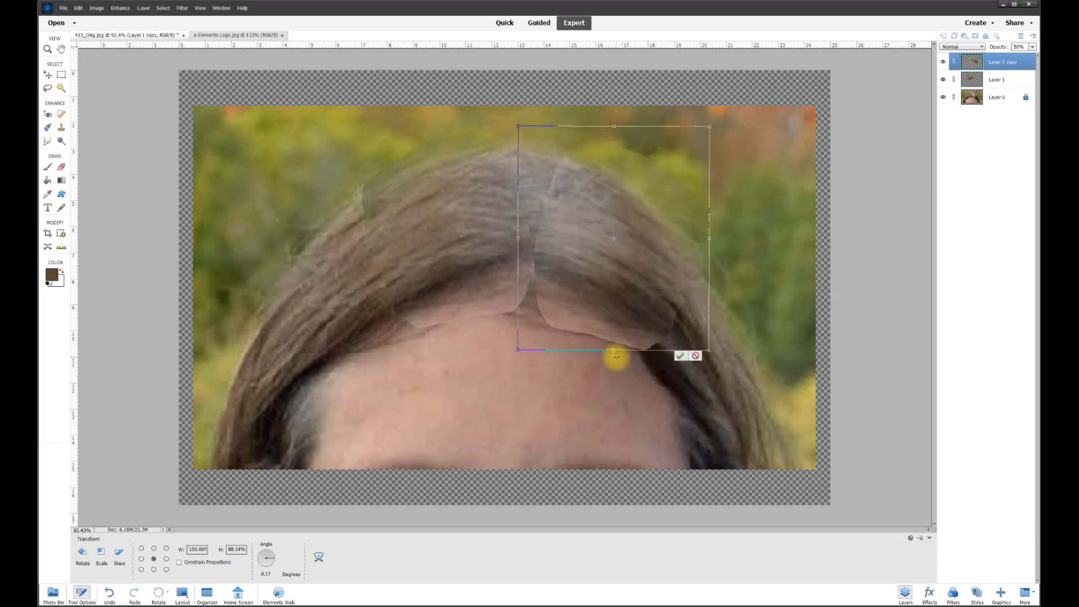
pyautogui.moveTo(615, 358); pyautogui.dragTo(603, 360)
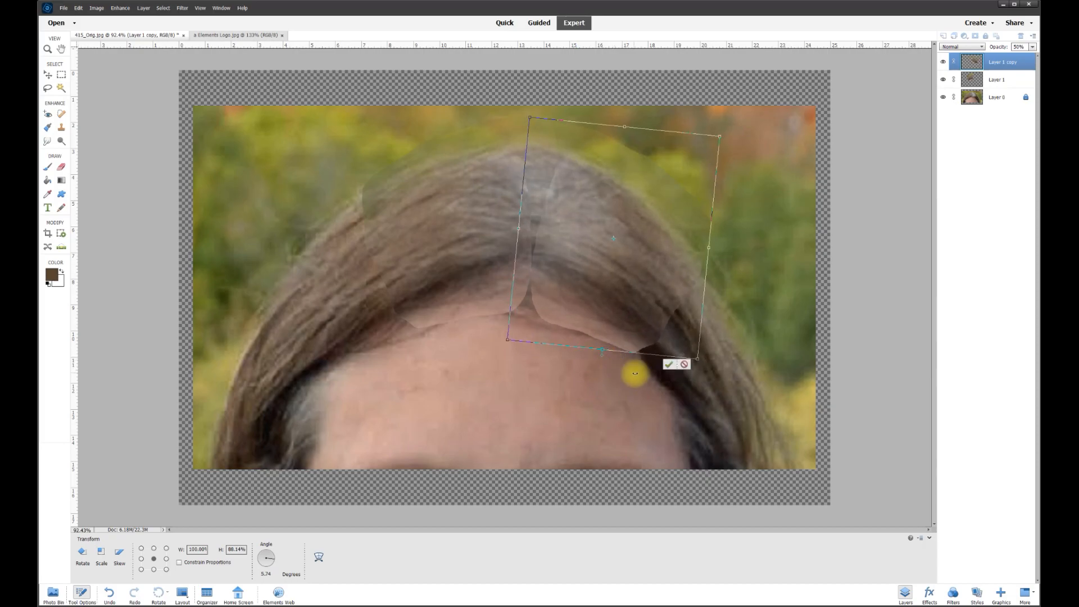
pyautogui.click(666, 364)
# Step: Fine-tune the positions of both hair patches at the parting and select the flipped patch
pyautogui.moveTo(613, 276); pyautogui.dragTo(578, 289)
pyautogui.moveTo(484, 273); pyautogui.dragTo(489, 273)
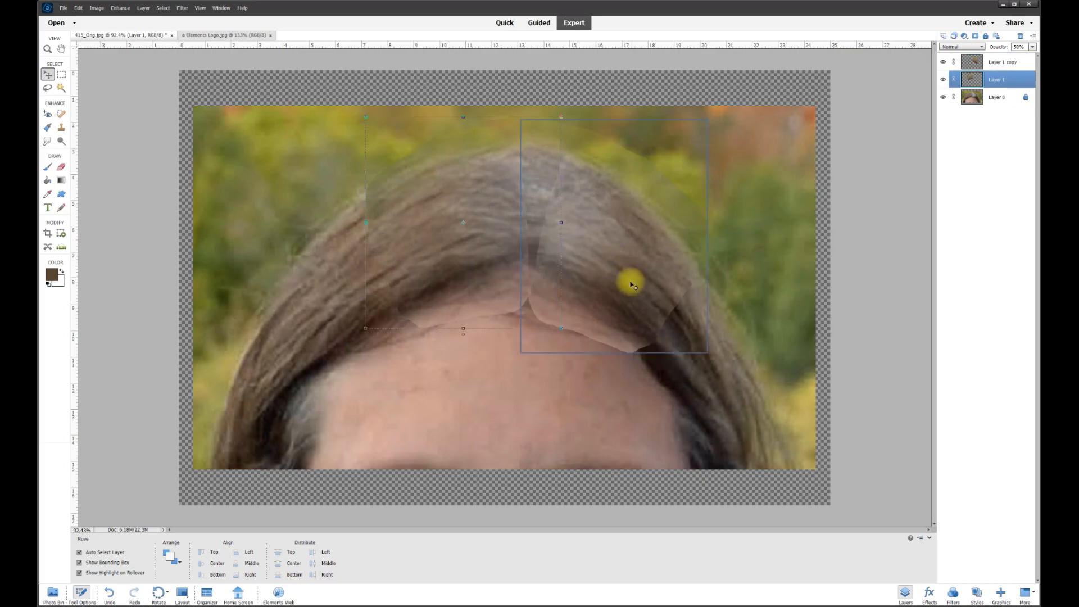
pyautogui.click(629, 245)
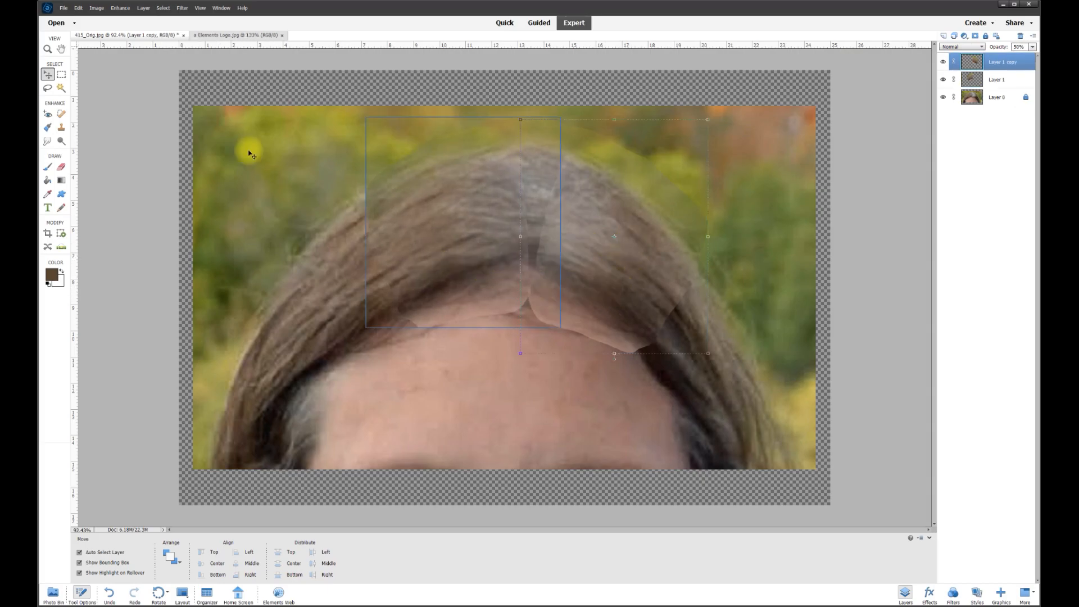
# Step: Set up the Eraser with a soft brush from the Default Brushes at a size of 150 px
pyautogui.click(62, 167)
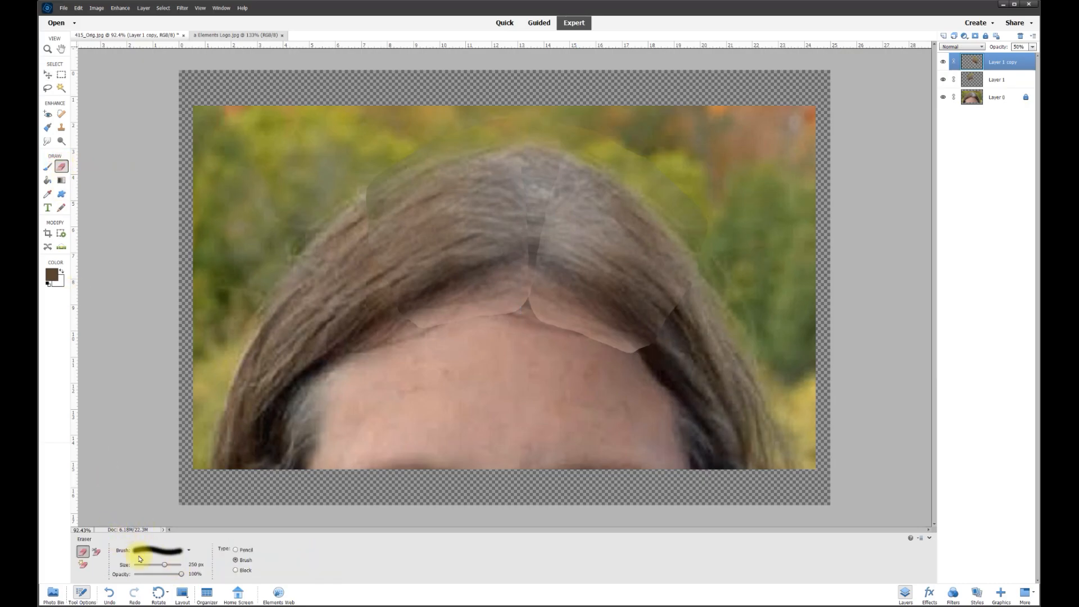
pyautogui.click(182, 556)
pyautogui.scroll(2, 177, 594)
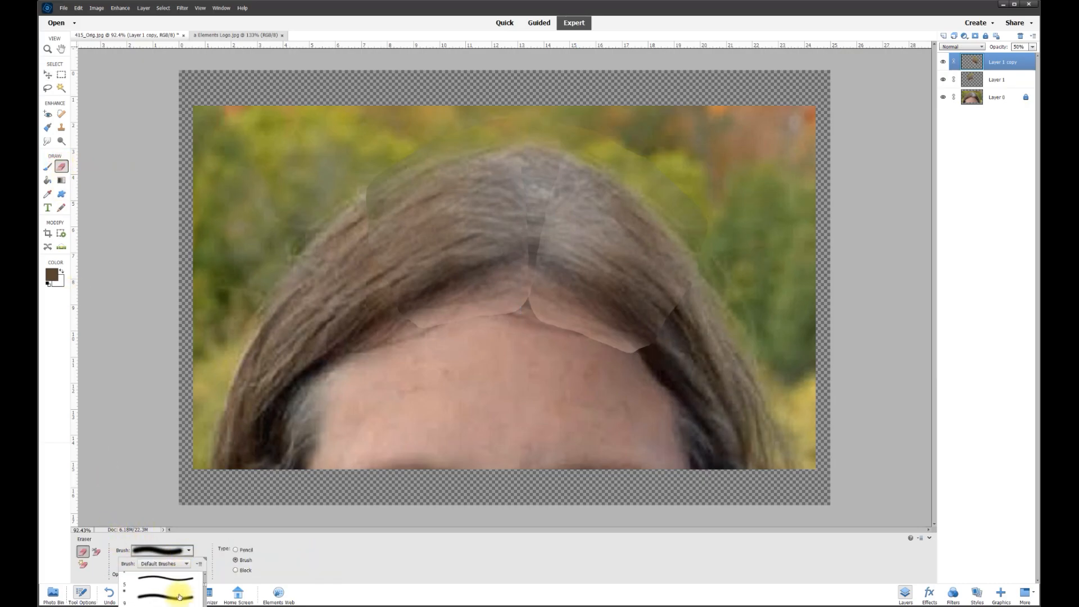
pyautogui.scroll(1, 175, 600)
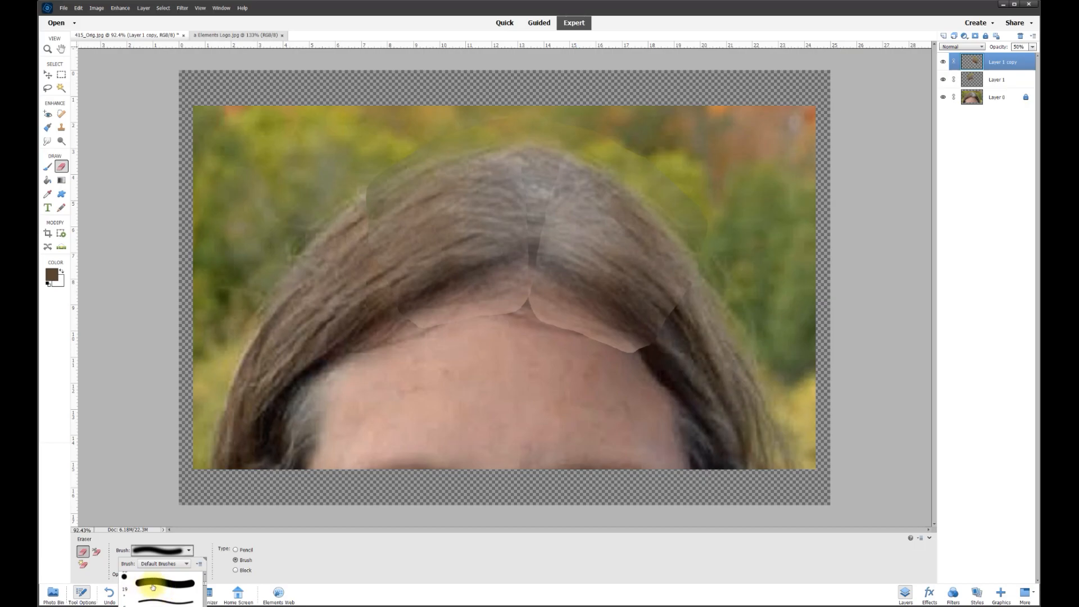
pyautogui.scroll(-4, 180, 590)
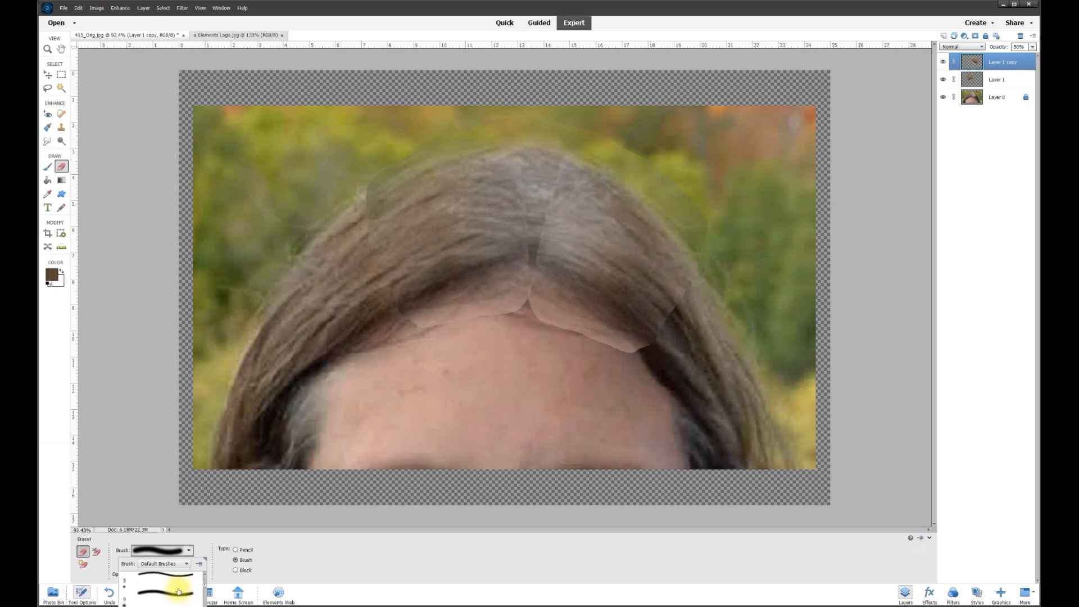
pyautogui.scroll(-1, 153, 582)
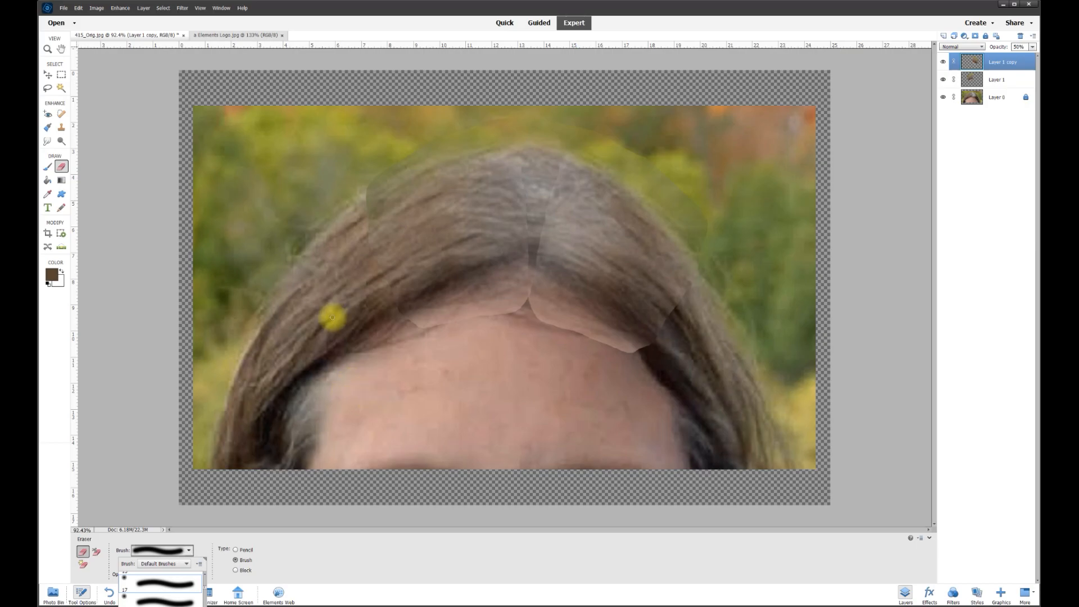
pyautogui.click(299, 560)
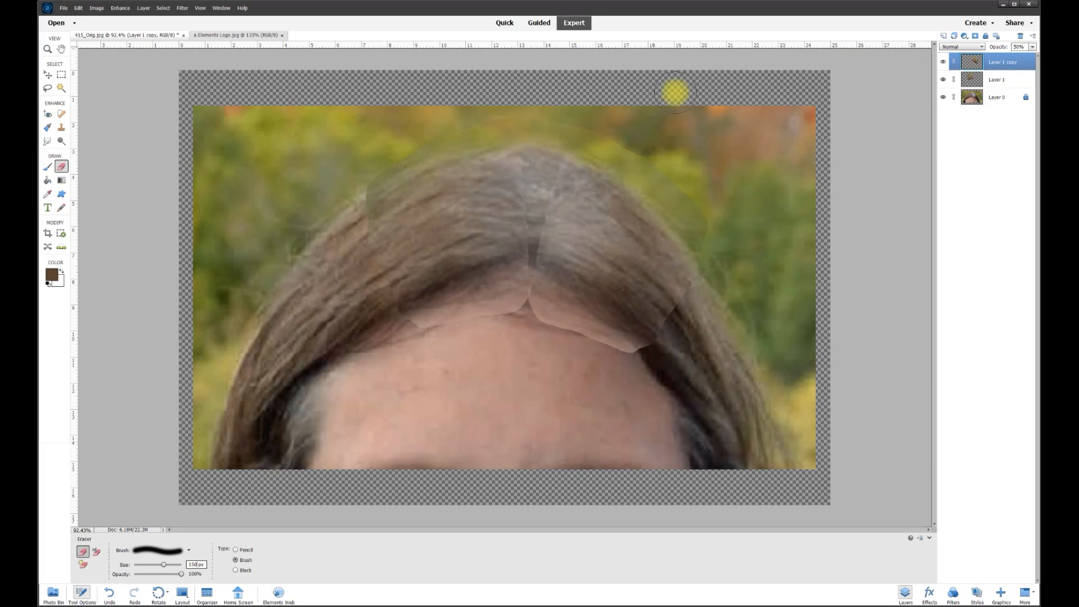
# Step: Compare the flipped hair patch by toggling its layer's visibility, and erase its hard edges along the parting, forehead and background
pyautogui.click(944, 62)
pyautogui.click(944, 62)
pyautogui.click(944, 63)
pyautogui.click(944, 62)
pyautogui.click(944, 62)
pyautogui.click(944, 63)
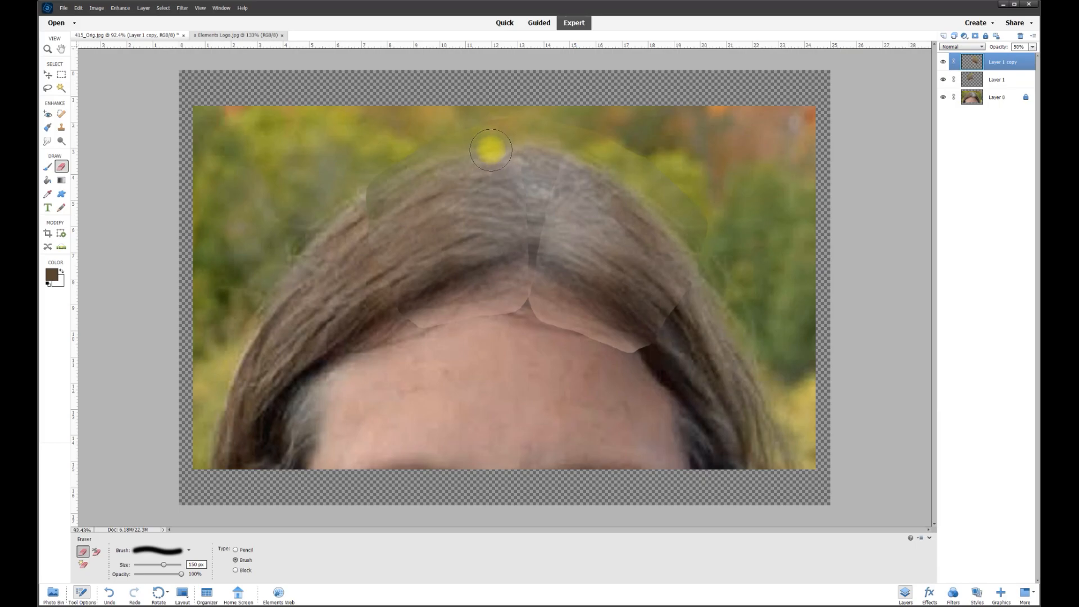
pyautogui.moveTo(521, 187)
pyautogui.mouseDown()
pyautogui.moveTo(520, 307)
pyautogui.moveTo(588, 328)
pyautogui.moveTo(627, 360)
pyautogui.moveTo(523, 283)
pyautogui.moveTo(633, 361)
pyautogui.moveTo(652, 353)
pyautogui.moveTo(697, 260)
pyautogui.moveTo(647, 272)
pyautogui.moveTo(628, 239)
pyautogui.moveTo(666, 278)
pyautogui.moveTo(688, 280)
pyautogui.moveTo(707, 224)
pyautogui.moveTo(596, 138)
pyautogui.moveTo(528, 141)
pyautogui.moveTo(898, 108)
pyautogui.mouseUp()
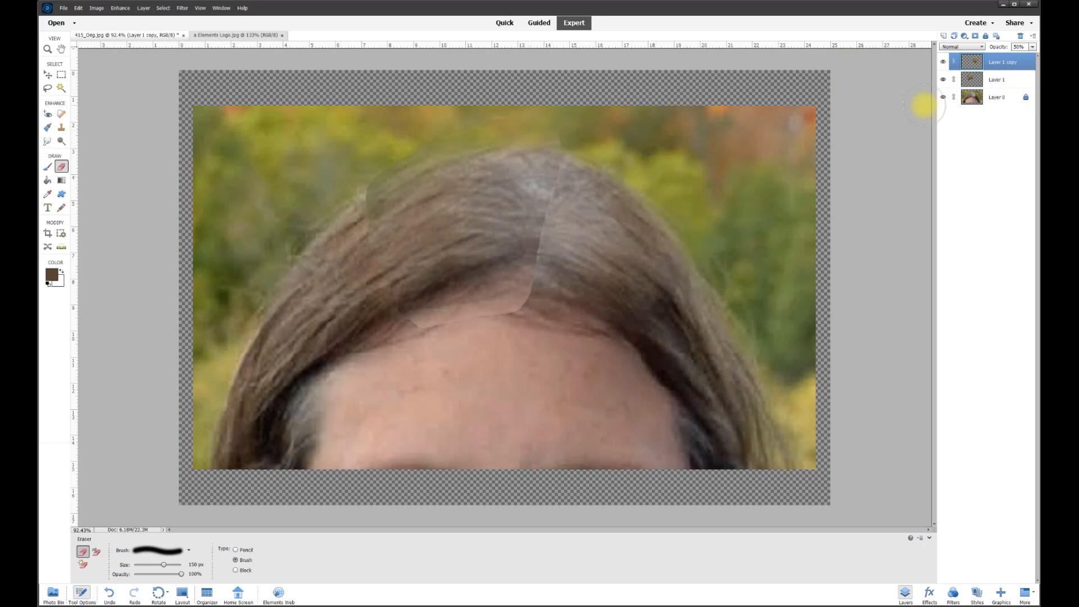
# Step: Check the original hair patch by toggling its layer's visibility, select that layer, and erase the patch's hard edges with the 150 px Eraser
pyautogui.click(947, 81)
pyautogui.click(947, 81)
pyautogui.click(993, 83)
pyautogui.moveTo(540, 148)
pyautogui.mouseDown()
pyautogui.moveTo(540, 113)
pyautogui.moveTo(555, 135)
pyautogui.moveTo(536, 294)
pyautogui.moveTo(545, 302)
pyautogui.moveTo(410, 320)
pyautogui.moveTo(386, 289)
pyautogui.moveTo(369, 214)
pyautogui.moveTo(369, 177)
pyautogui.moveTo(405, 154)
pyautogui.mouseUp()
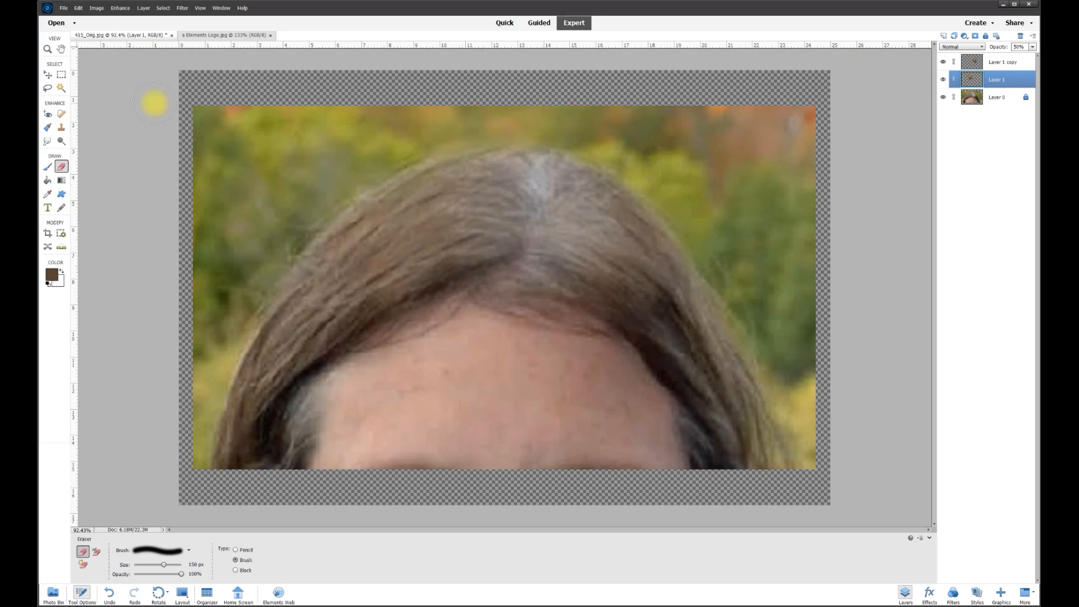
# Step: Switch to the Move tool and compare the hair with and without each patch by toggling both patch layers' visibility
pyautogui.click(48, 74)
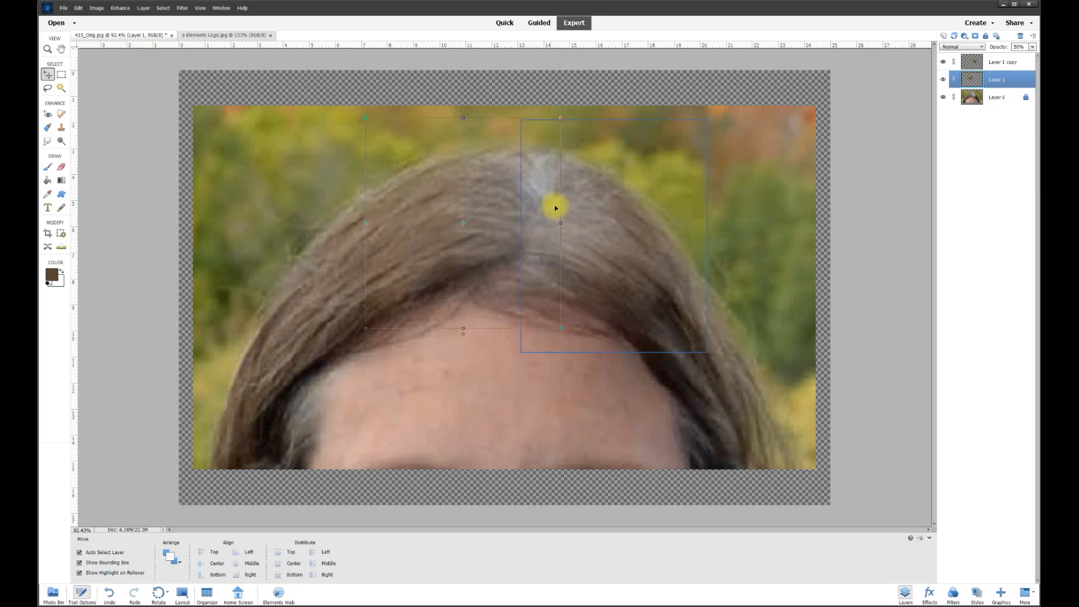
pyautogui.click(943, 80)
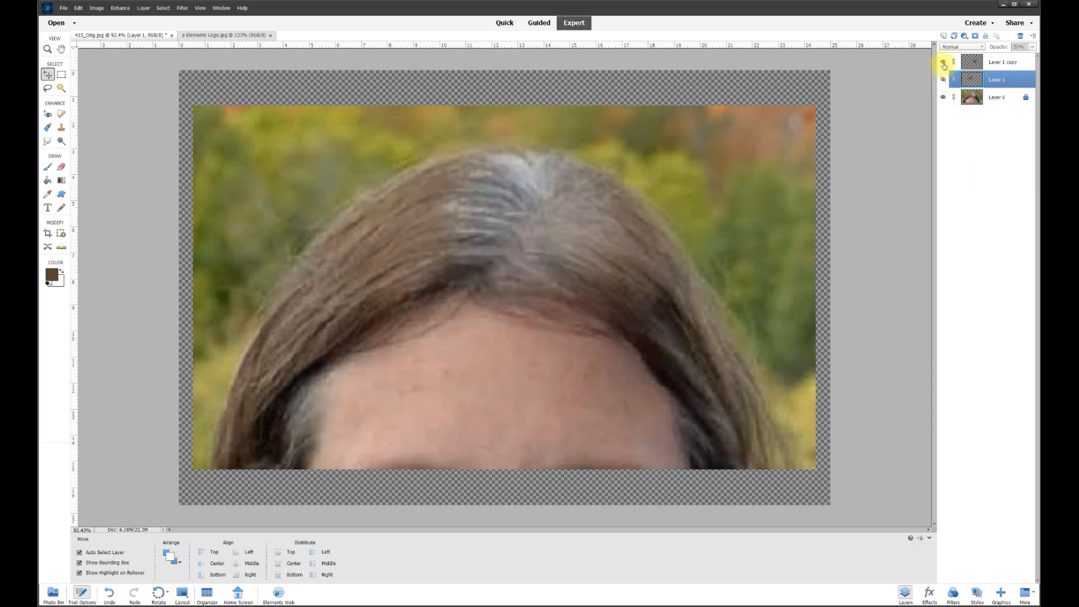
pyautogui.click(944, 62)
pyautogui.click(944, 63)
pyautogui.click(944, 62)
pyautogui.click(945, 63)
pyautogui.click(943, 79)
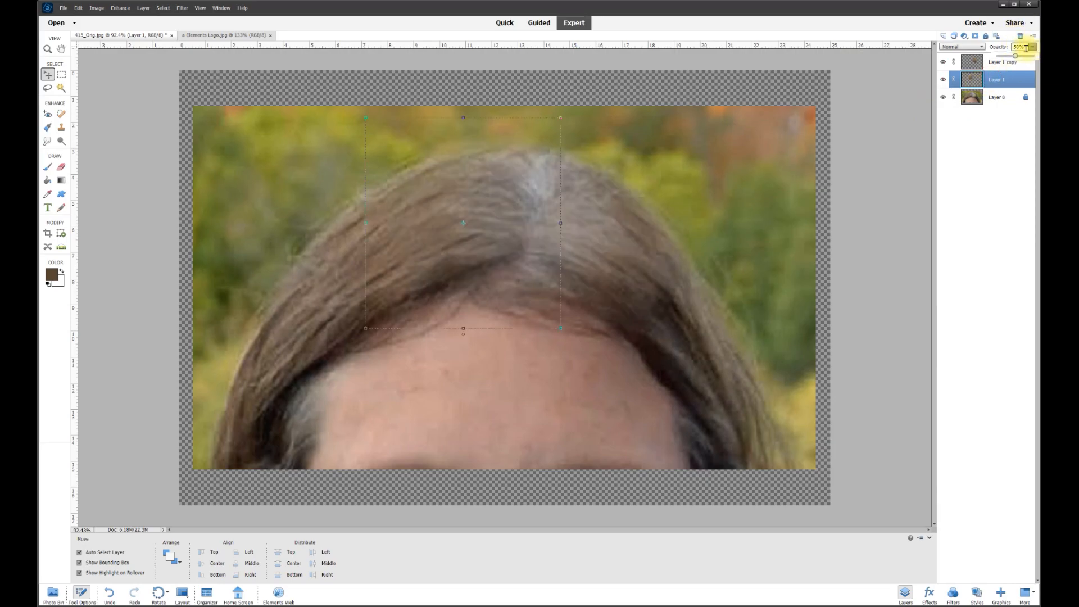
# Step: Set the opacity of both hair patch layers to 90%
pyautogui.moveTo(1028, 58); pyautogui.dragTo(1035, 56)
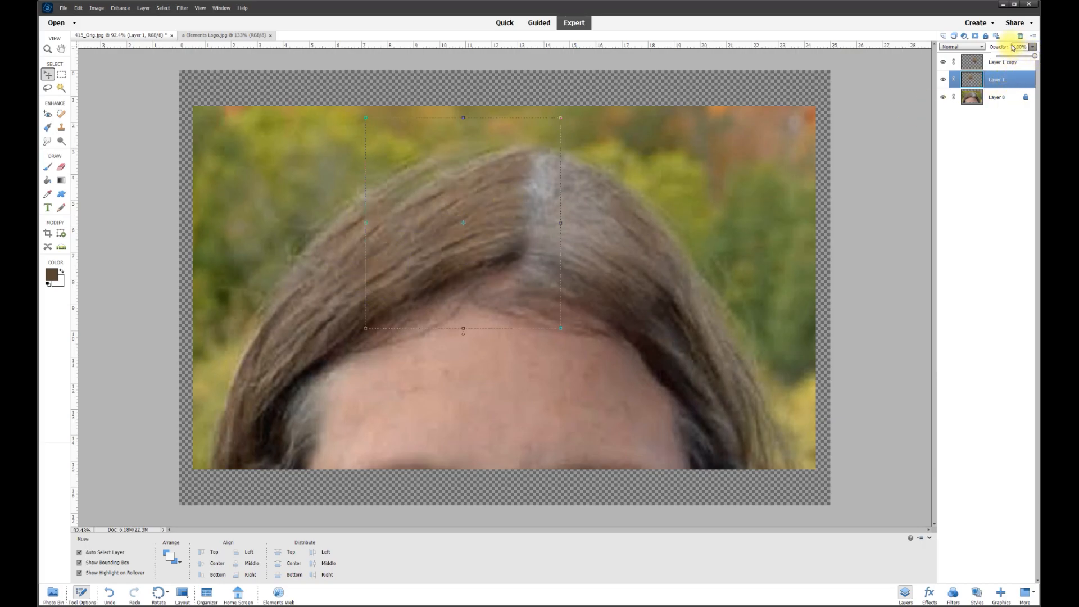
pyautogui.write('90')
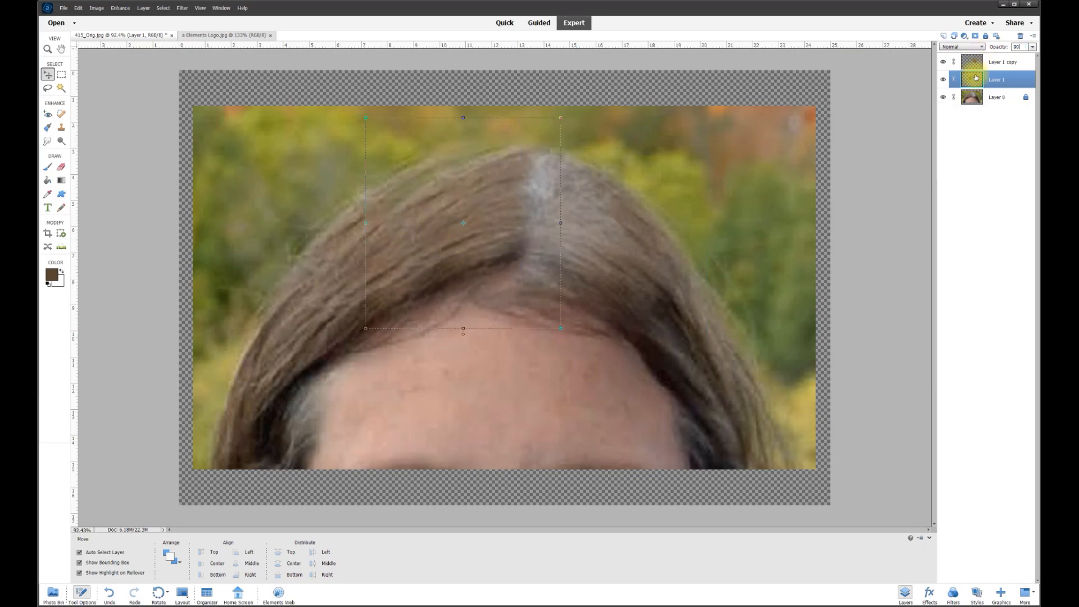
pyautogui.click(1009, 65)
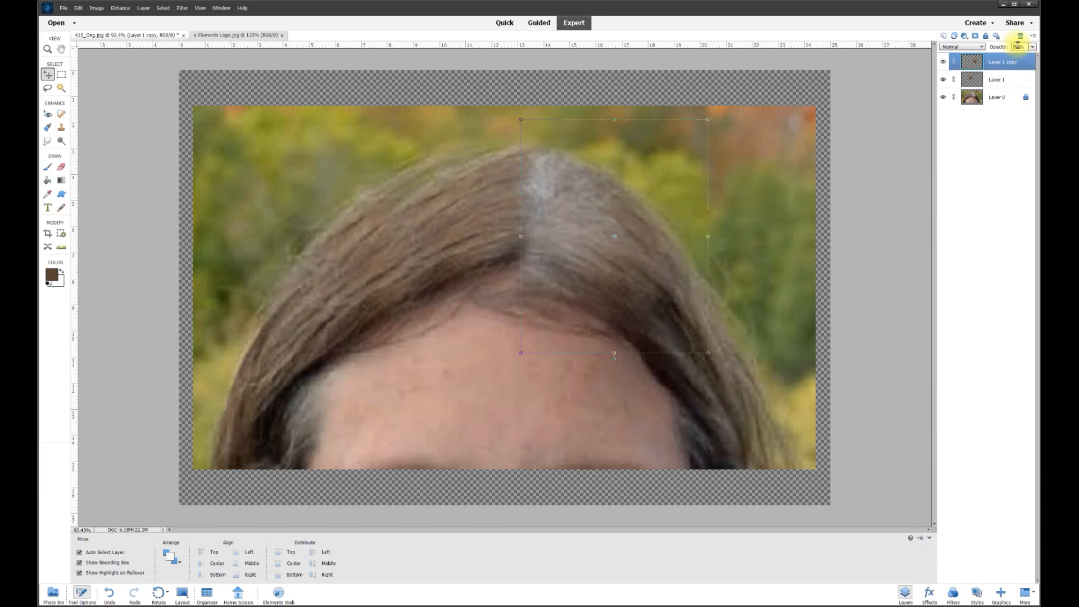
pyautogui.write('90')
pyautogui.press('Return')
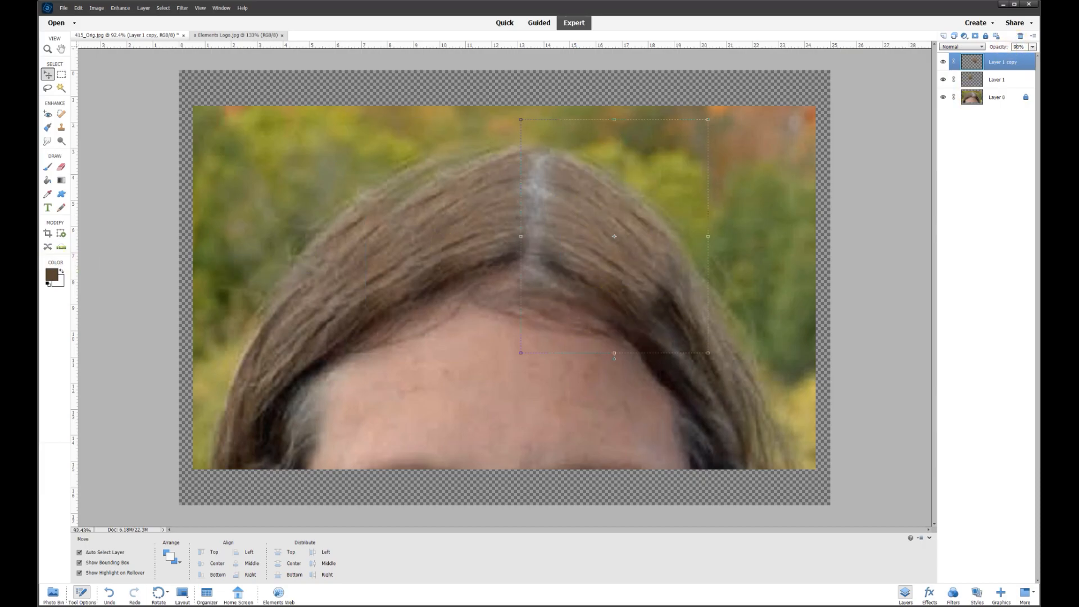
# Step: Erase stray edges at the top of the flipped patch, then blend the original patch's outer edge and hairline with a 250 px Eraser
pyautogui.click(62, 168)
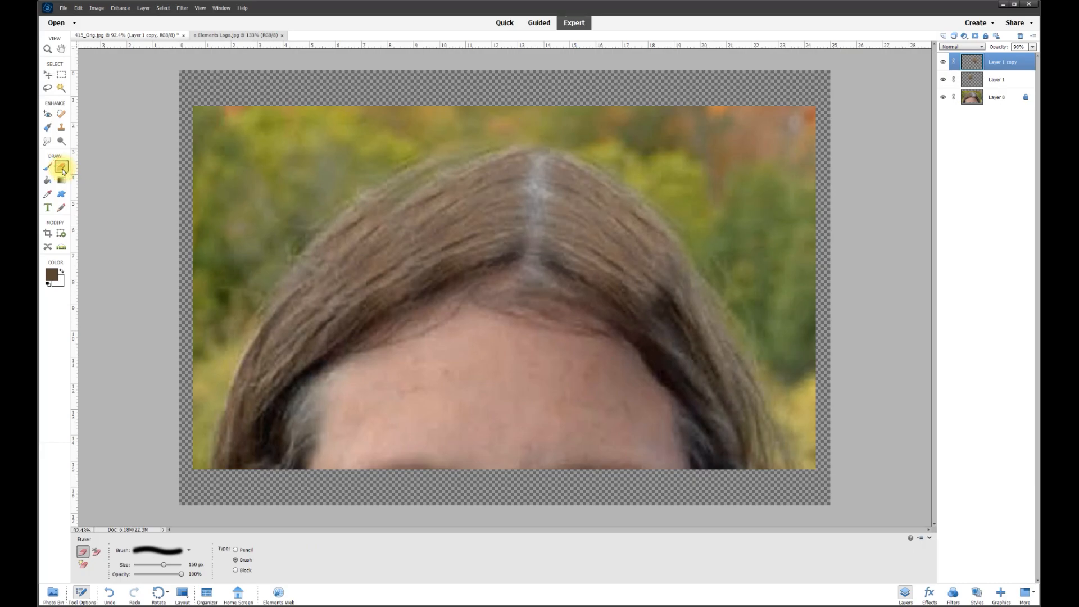
pyautogui.click(550, 137)
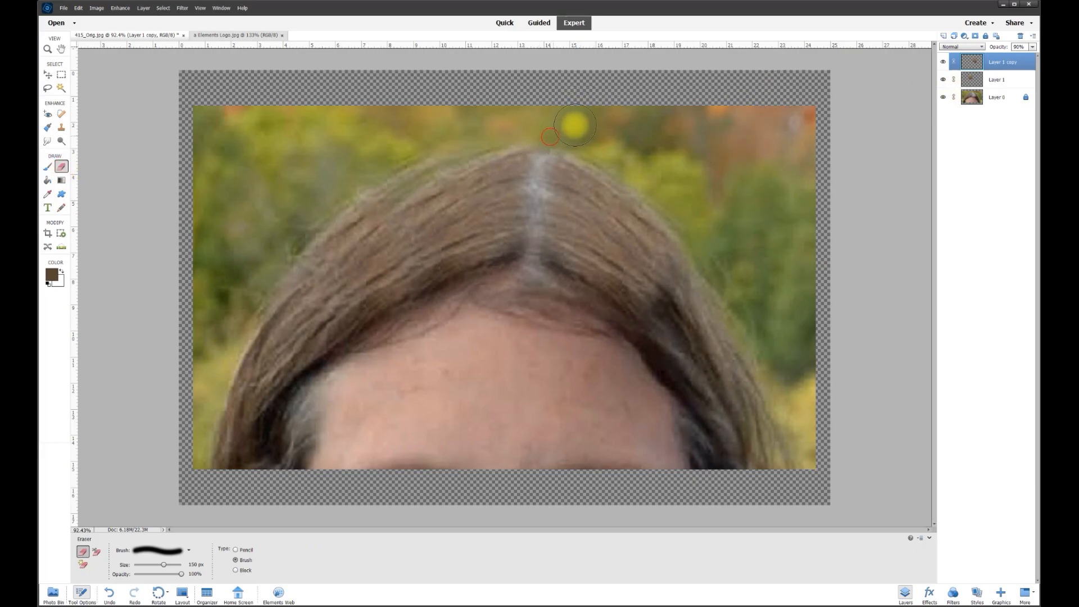
pyautogui.click(1004, 79)
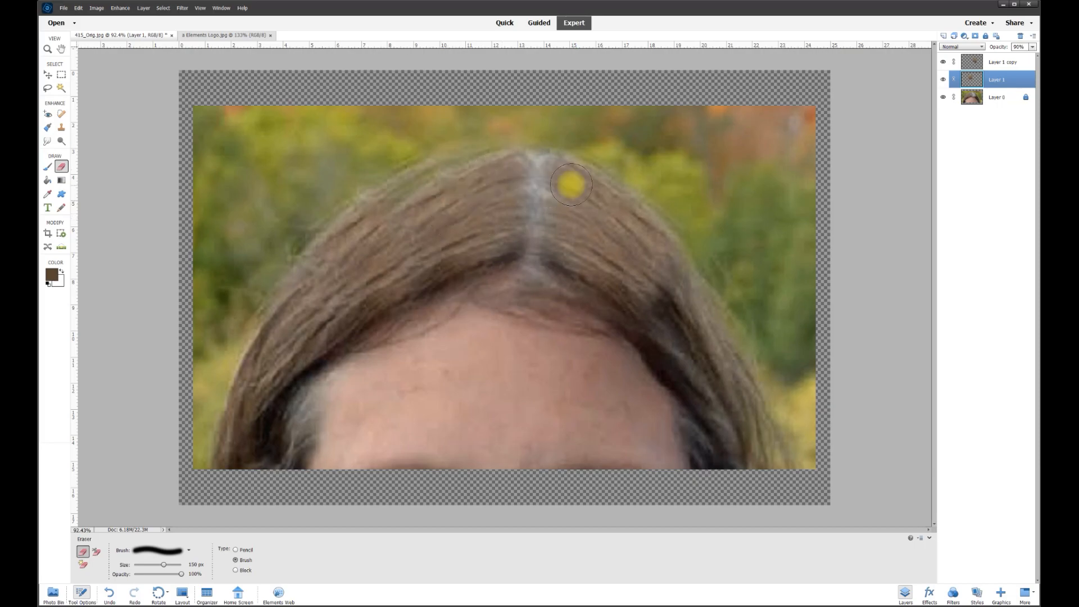
pyautogui.click(944, 80)
pyautogui.click(944, 80)
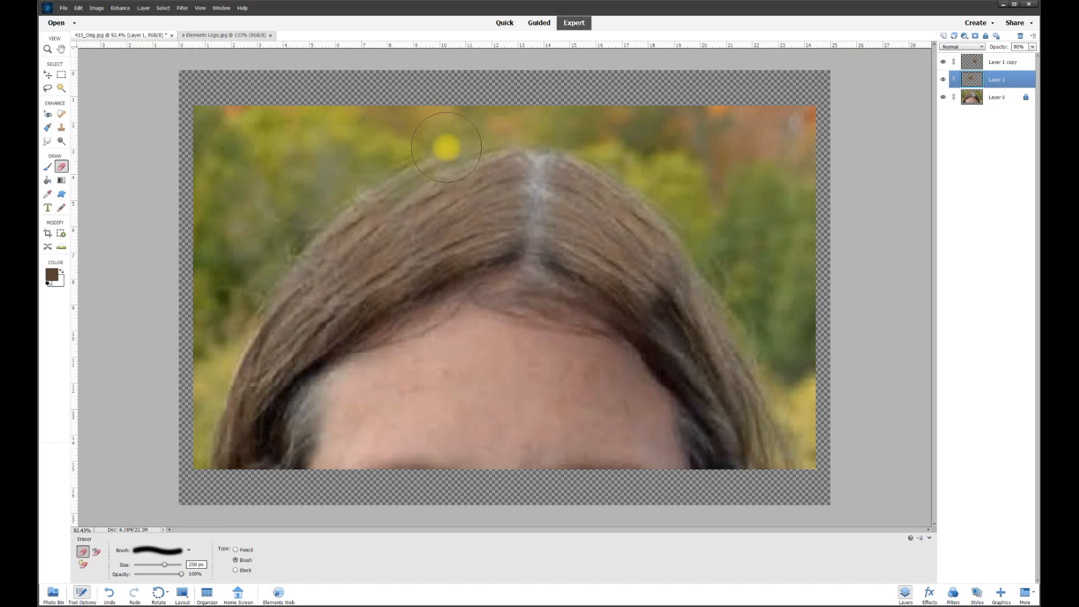
pyautogui.click(427, 168)
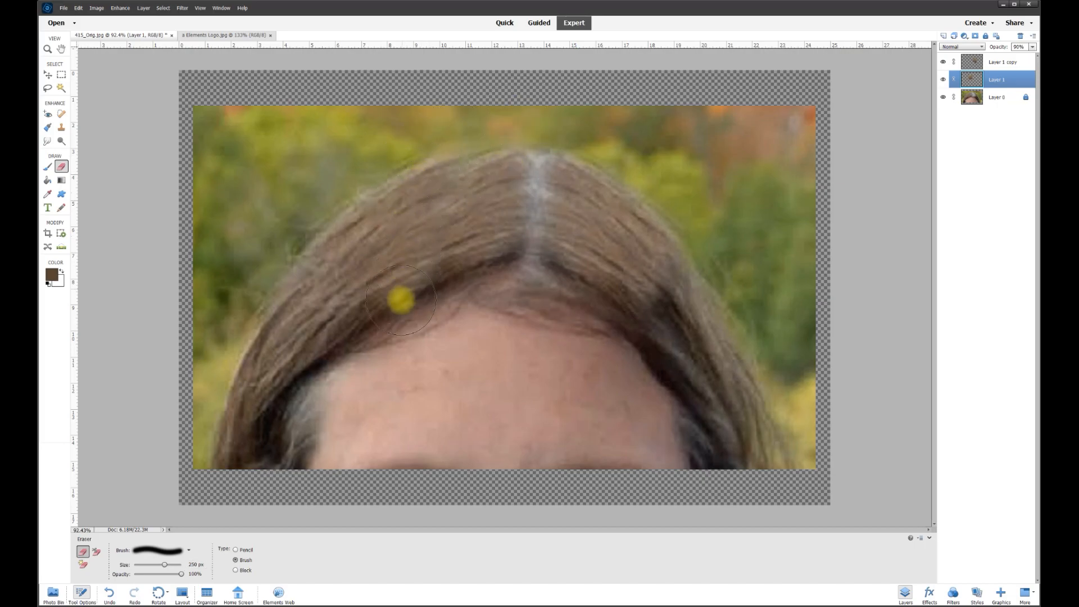
pyautogui.click(442, 279)
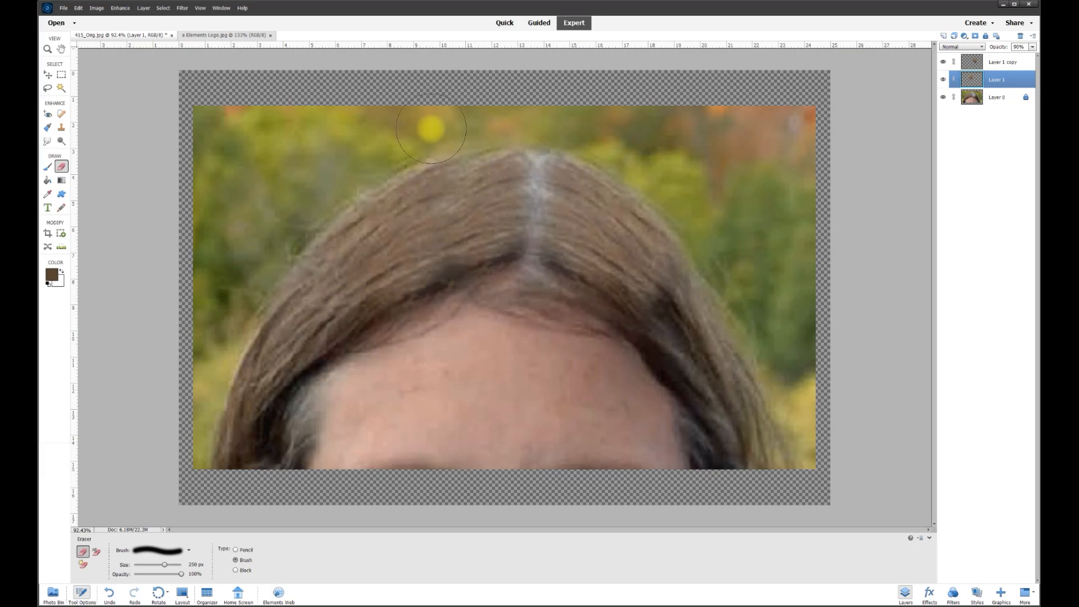
# Step: Select the flipped patch, compare it by toggling its visibility, and erase its edges along the background and forehead hairline
pyautogui.click(1006, 63)
pyautogui.click(943, 62)
pyautogui.click(944, 62)
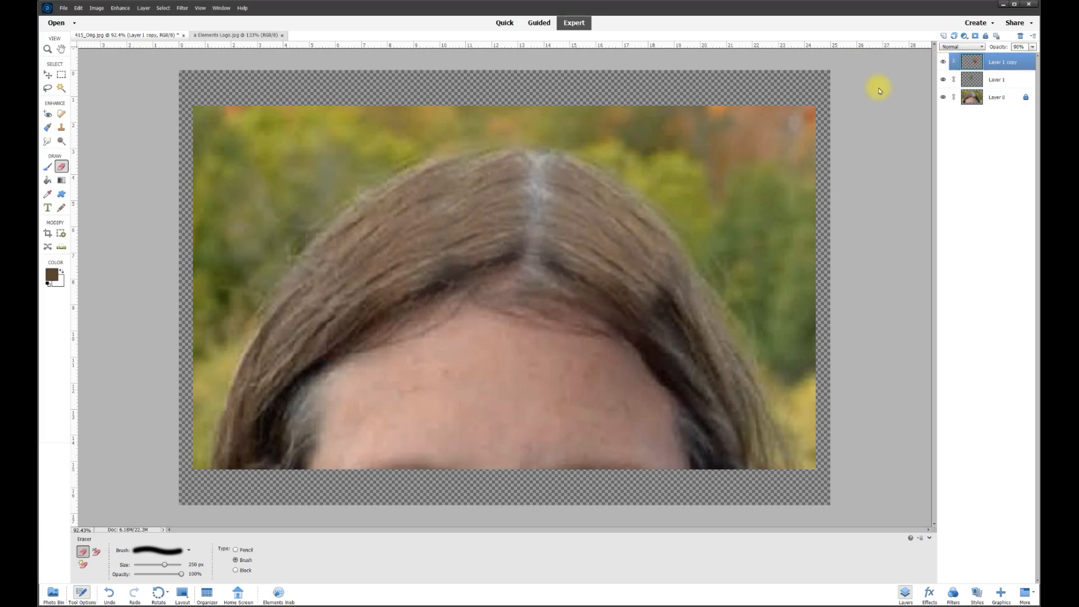
pyautogui.click(943, 63)
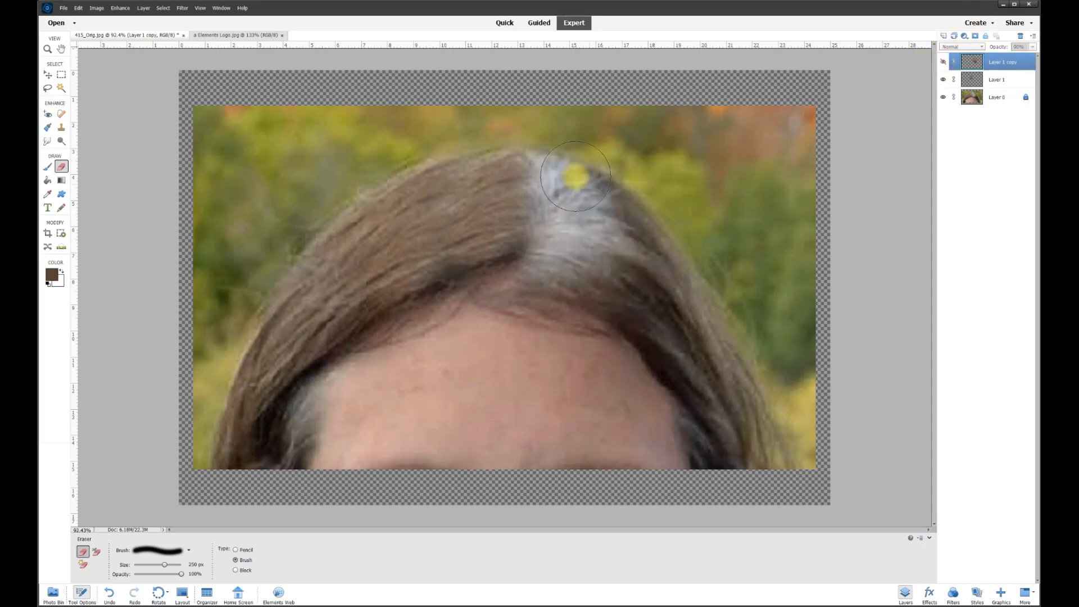
pyautogui.click(943, 63)
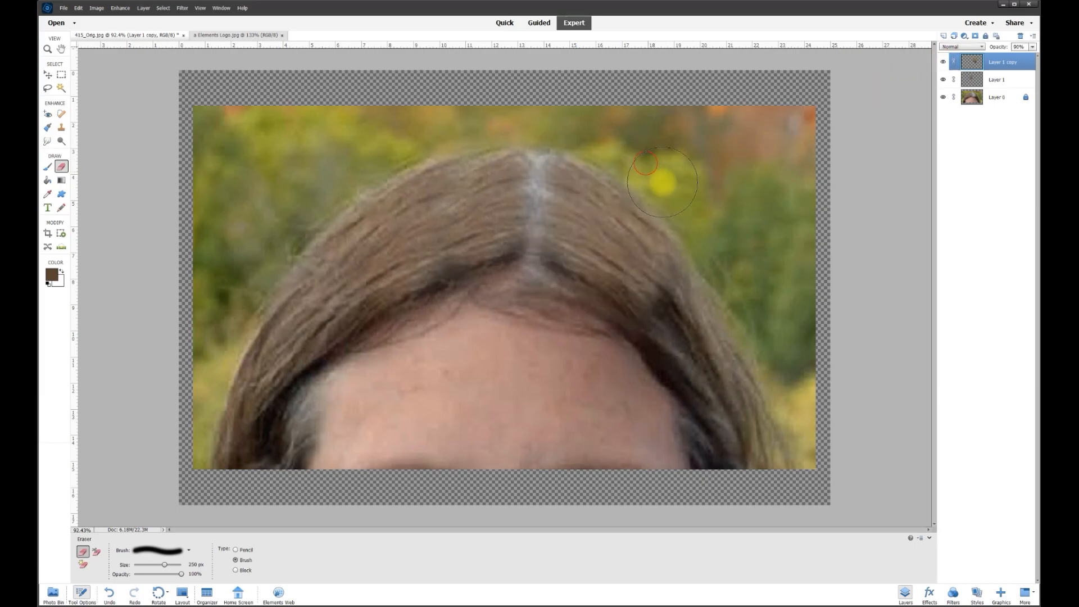
pyautogui.moveTo(654, 327)
pyautogui.mouseDown()
pyautogui.moveTo(556, 306)
pyautogui.moveTo(566, 304)
pyautogui.moveTo(555, 312)
pyautogui.mouseUp()
pyautogui.scroll(-3, 699, 350)
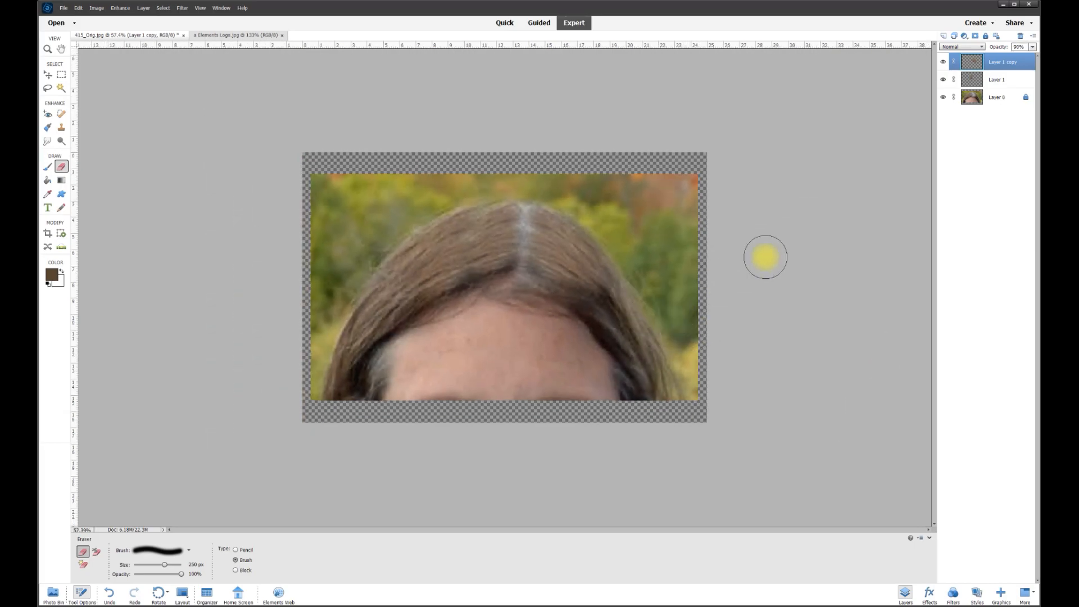
pyautogui.scroll(1, 633, 287)
pyautogui.scroll(2, 809, 160)
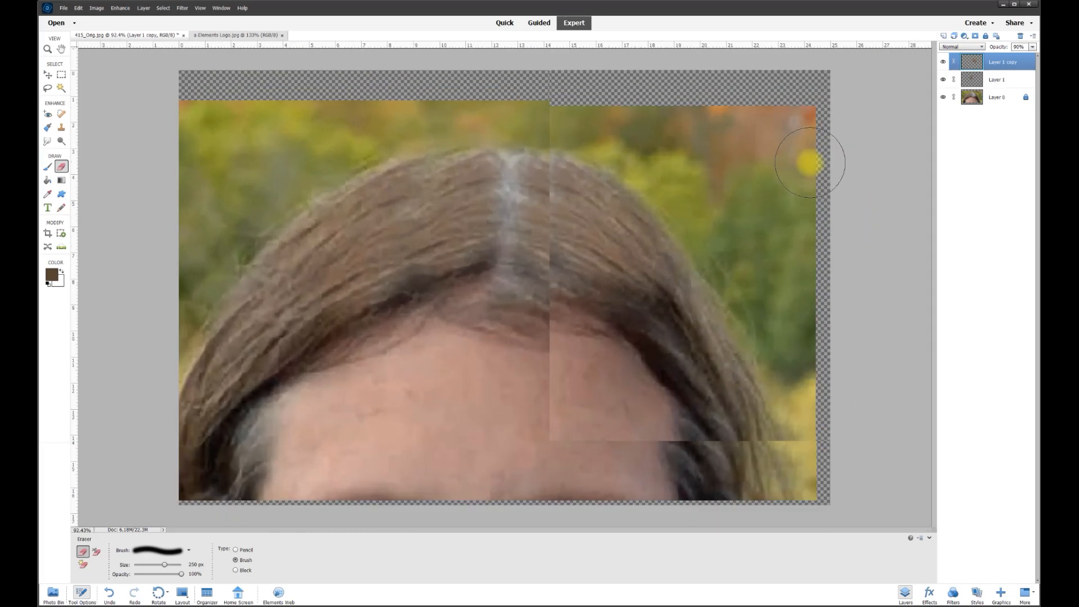
# Step: Compare both patches by toggling their visibility, and erase their leftover traces around the forehead hairline below the parting
pyautogui.click(943, 62)
pyautogui.click(943, 80)
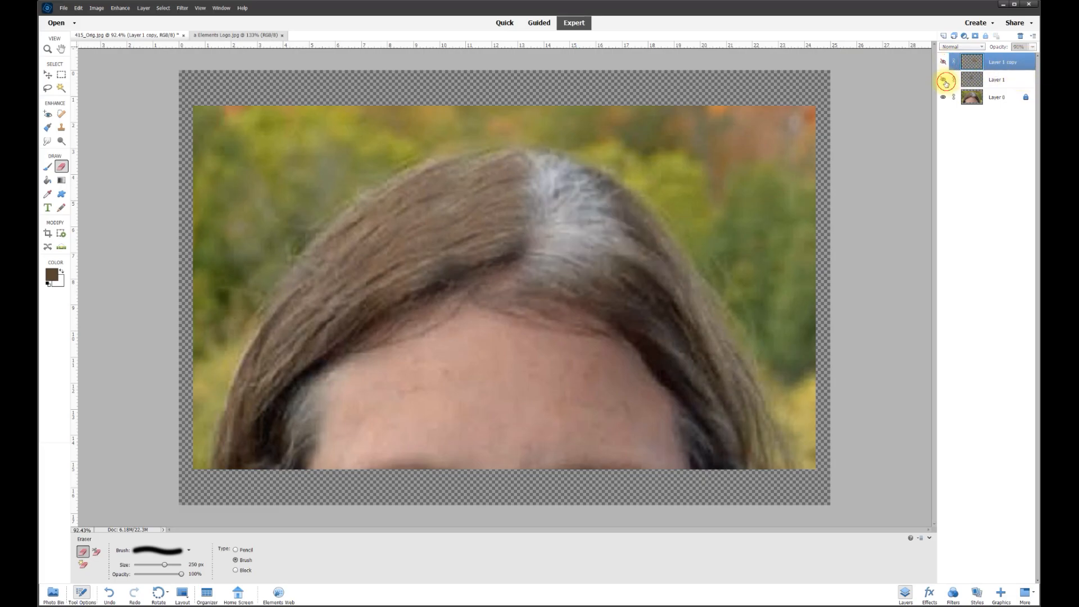
pyautogui.click(943, 80)
pyautogui.click(943, 61)
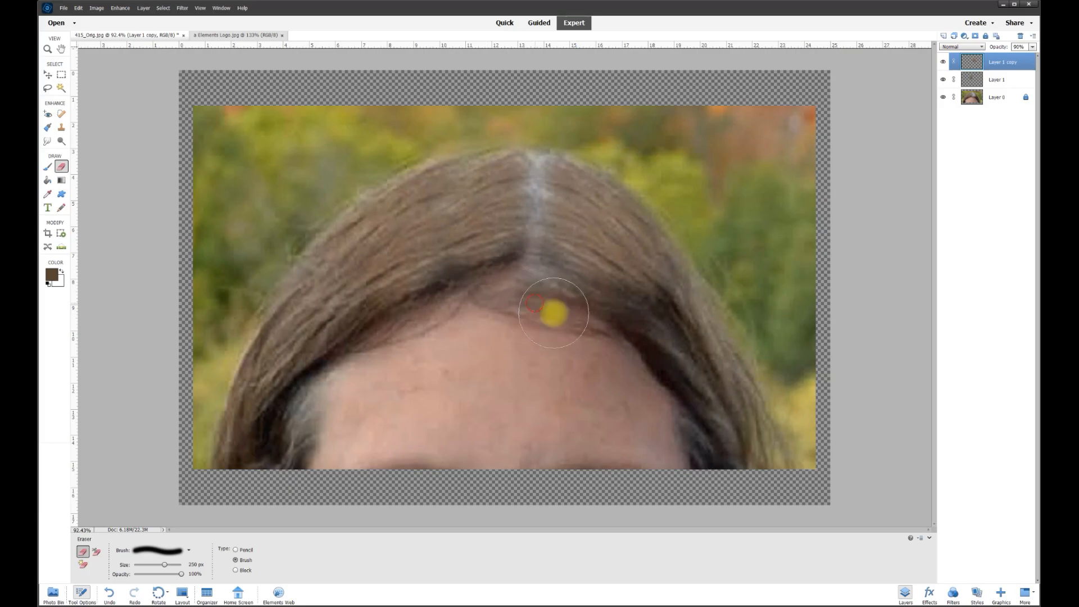
pyautogui.click(995, 79)
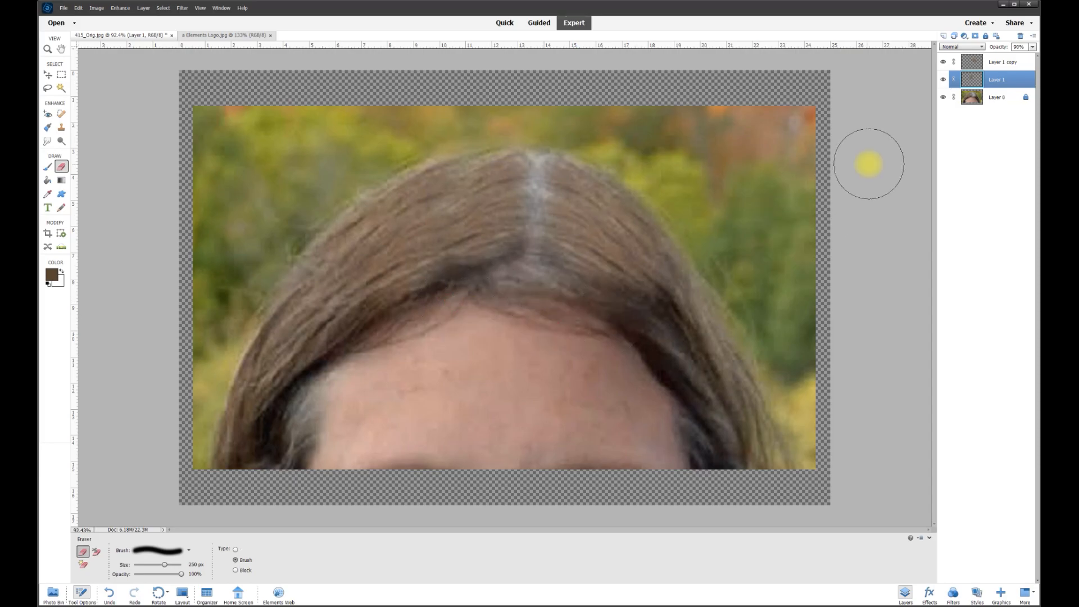
# Step: Switch to the Move tool and inspect each blended patch at the parting by toggling its layer's visibility
pyautogui.scroll(-1, 786, 247)
pyautogui.press('v')
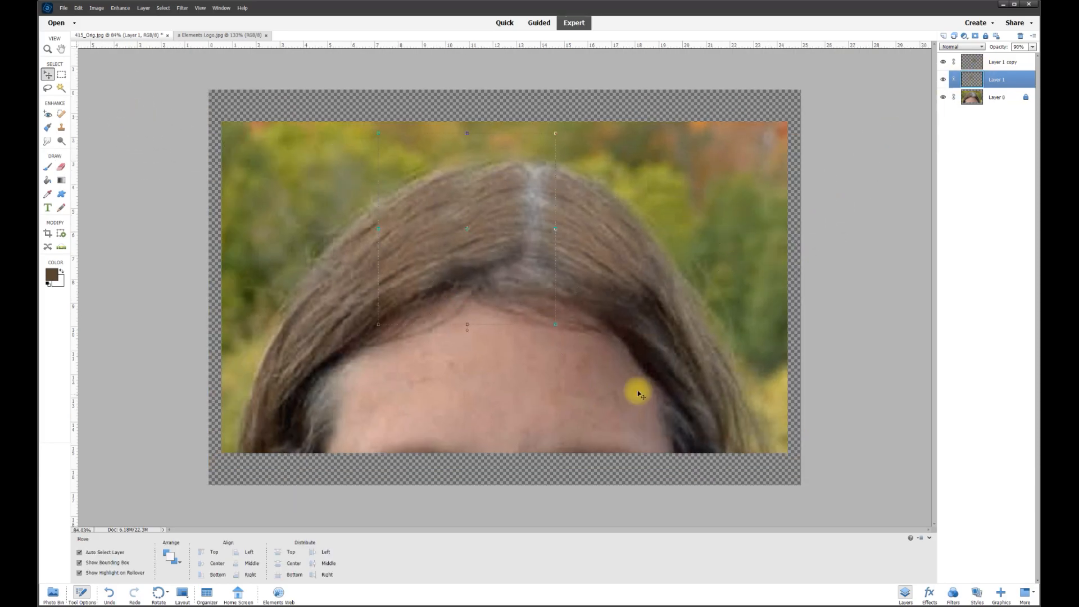
pyautogui.scroll(1, 618, 282)
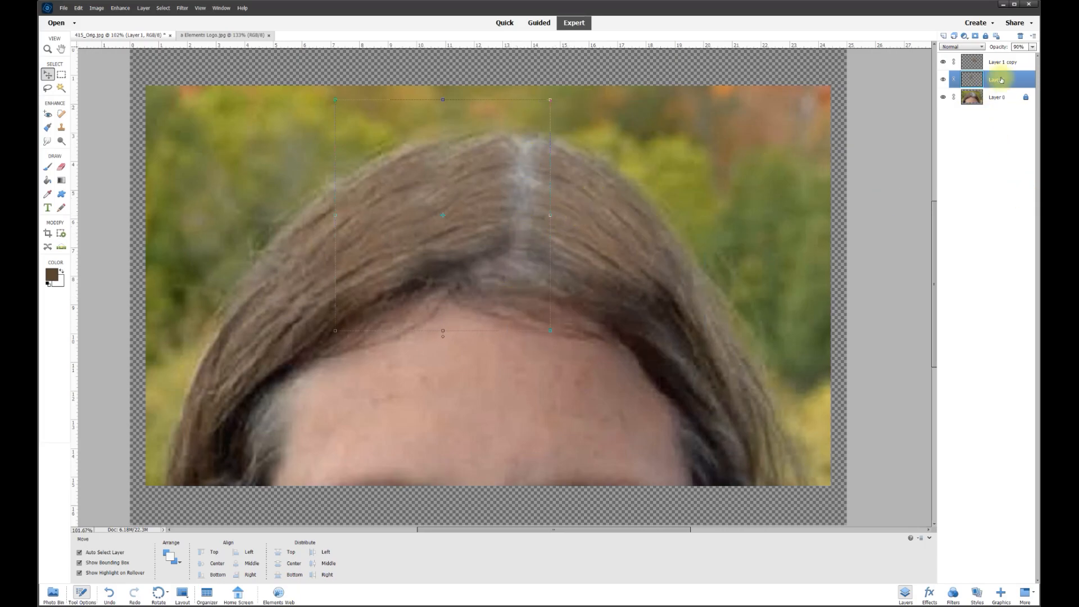
pyautogui.click(943, 62)
pyautogui.click(943, 62)
pyautogui.click(943, 80)
pyautogui.click(944, 80)
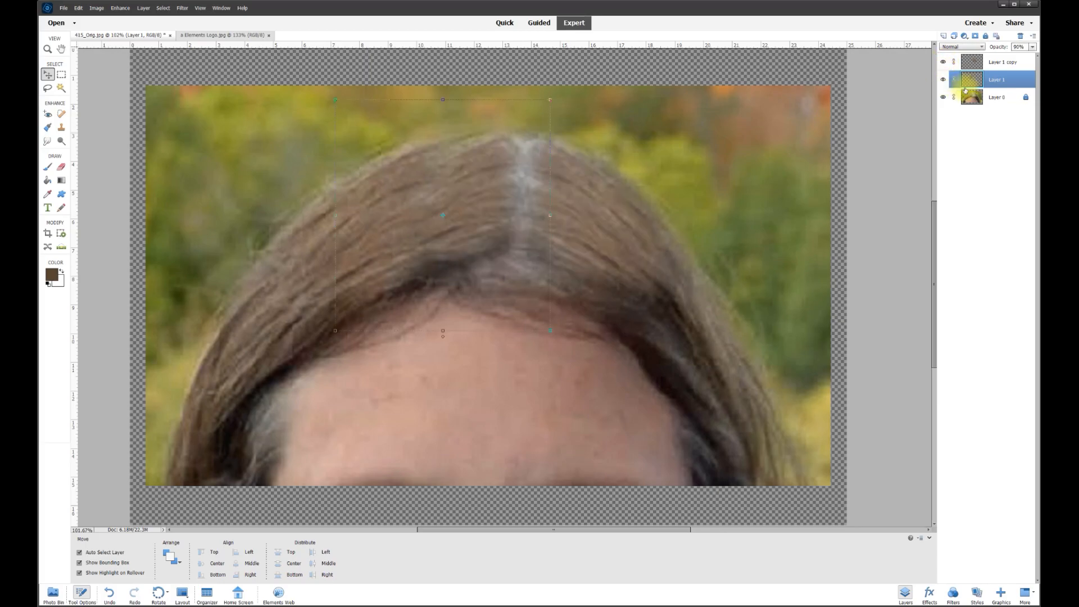
# Step: Add a blank layer directly above the photo layer and sample a dark brown from the hair near the hairline
pyautogui.click(1004, 99)
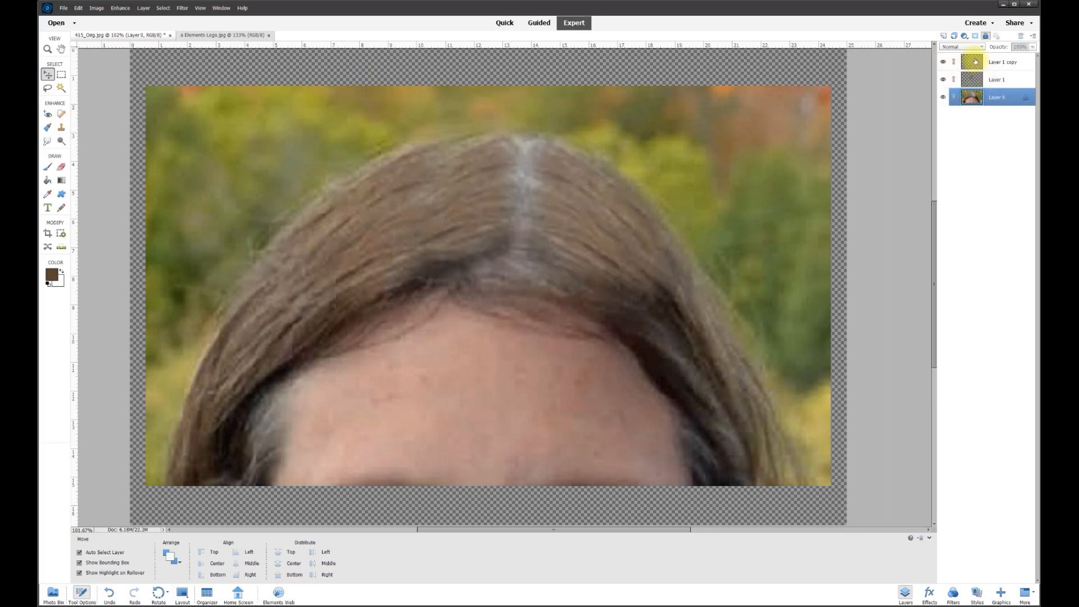
pyautogui.click(945, 35)
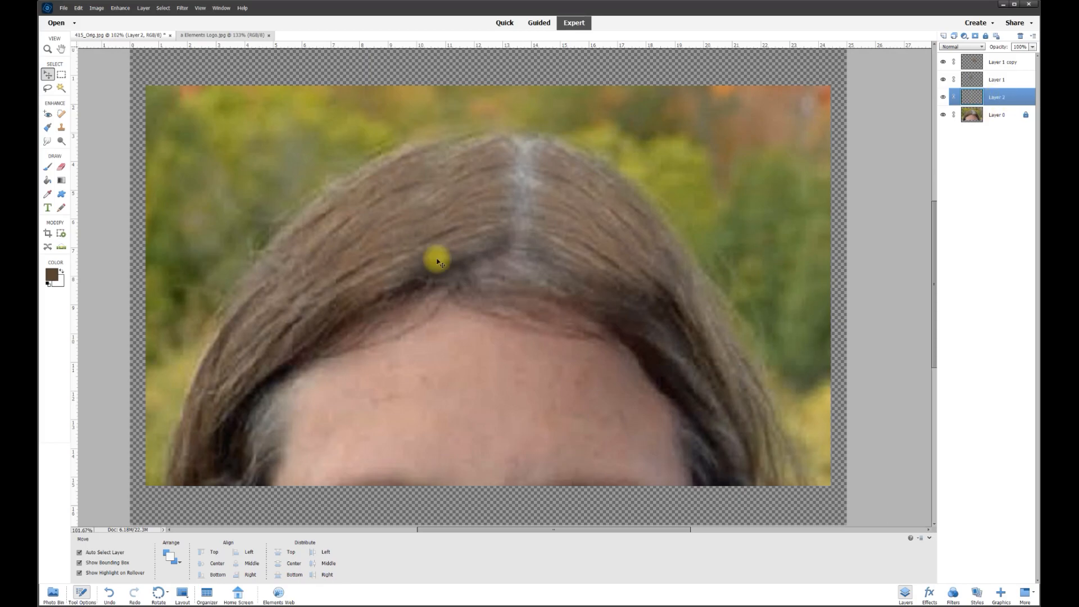
pyautogui.click(48, 195)
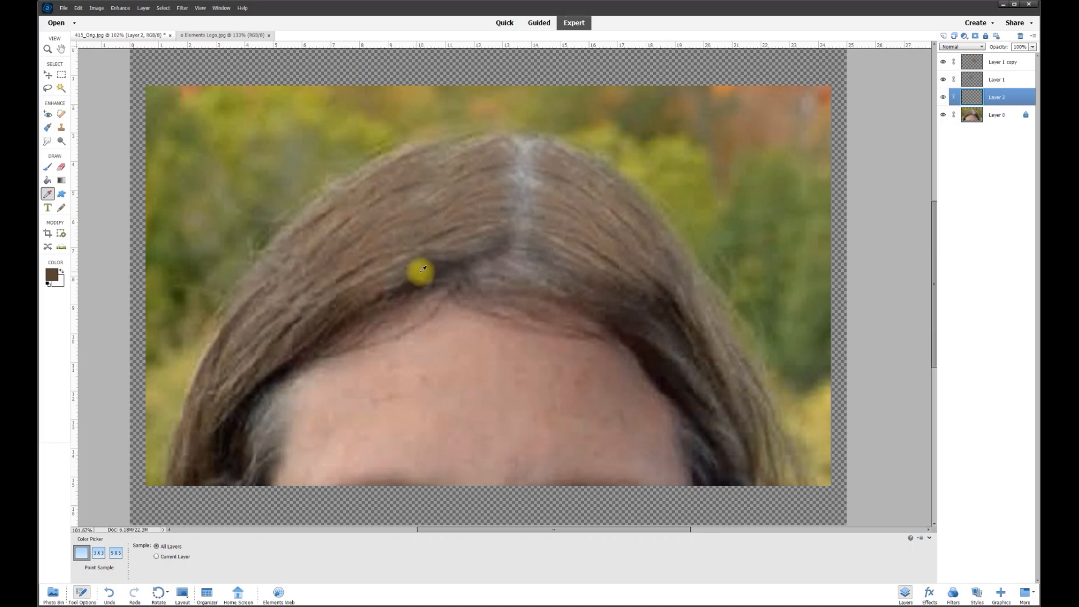
# Step: Paint the sampled dark brown over the gray parting using a soft brush from the Default Brushes at a size of 400 px
pyautogui.click(47, 168)
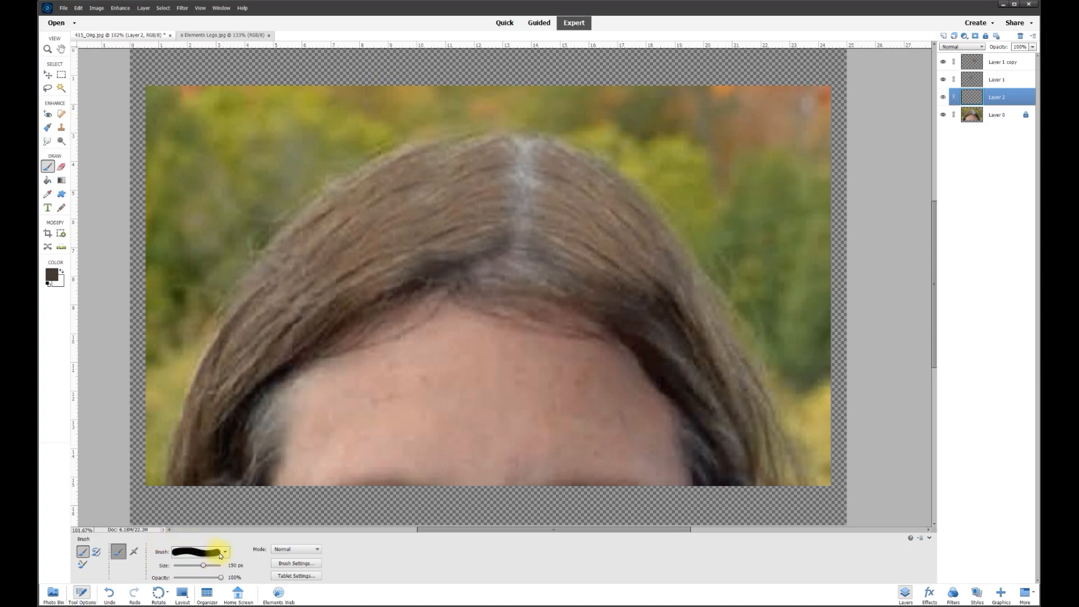
pyautogui.click(225, 553)
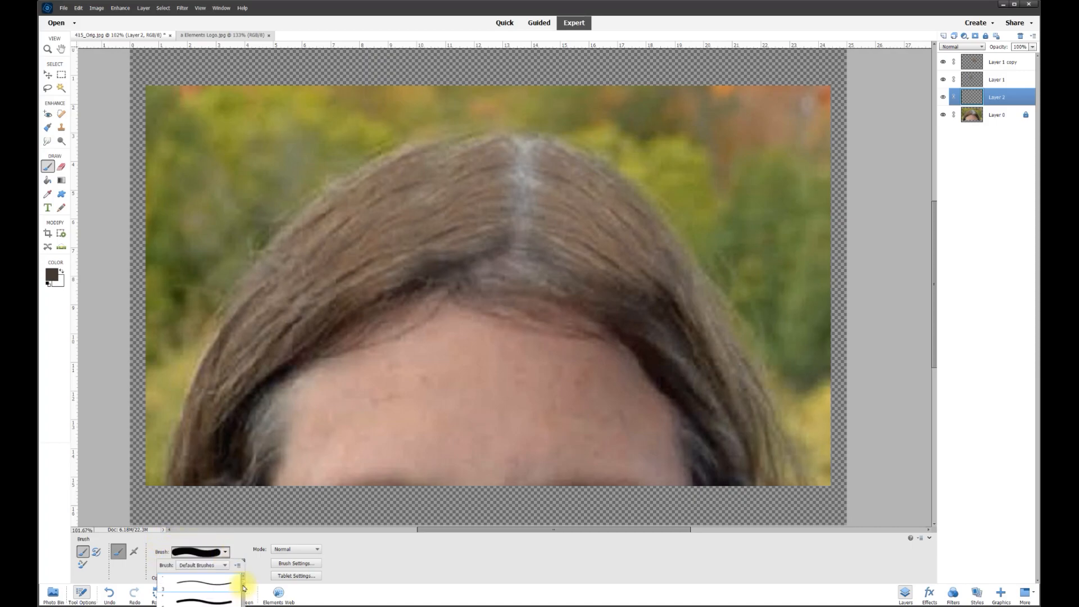
pyautogui.moveTo(243, 585); pyautogui.dragTo(243, 591)
pyautogui.click(221, 584)
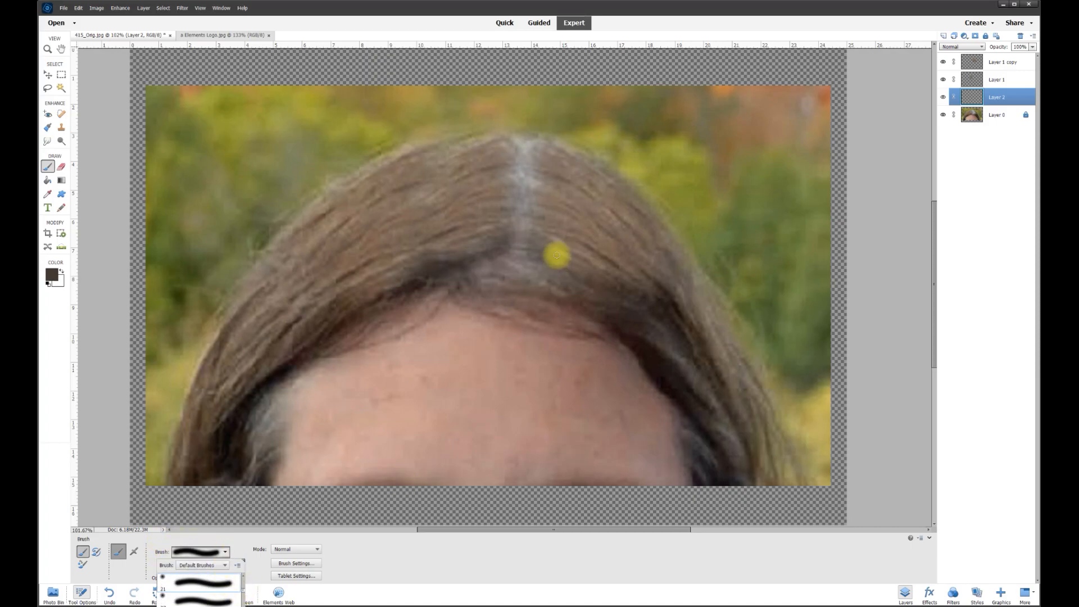
pyautogui.click(354, 554)
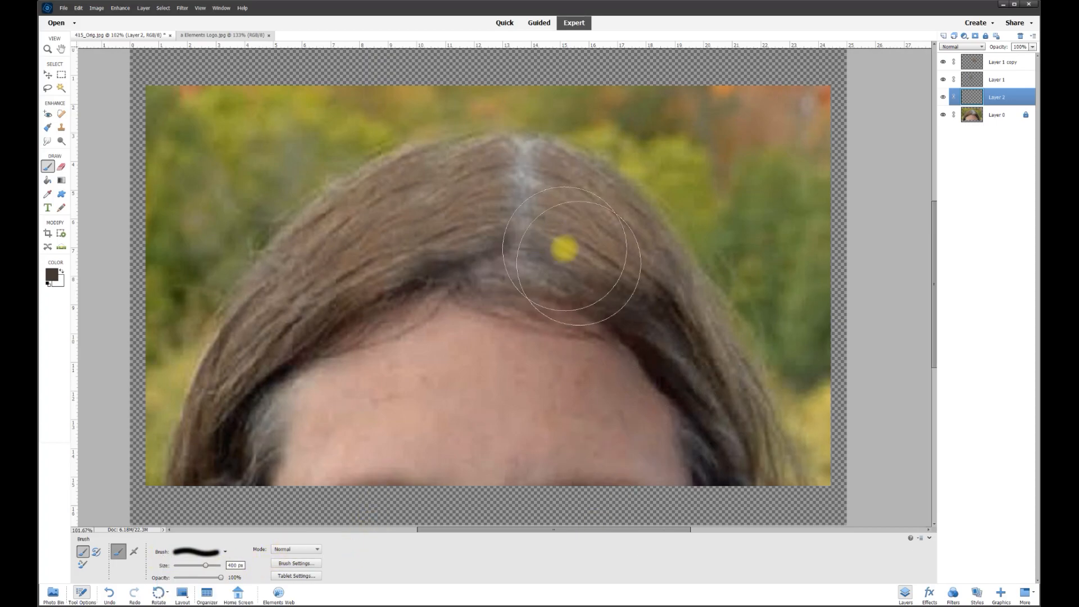
pyautogui.click(522, 196)
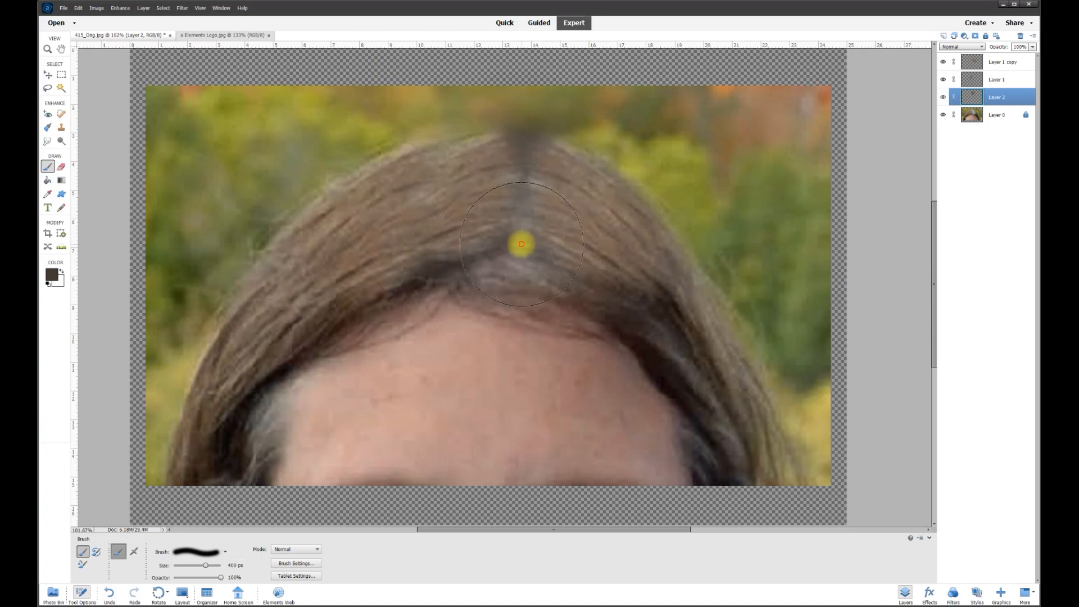
pyautogui.click(520, 244)
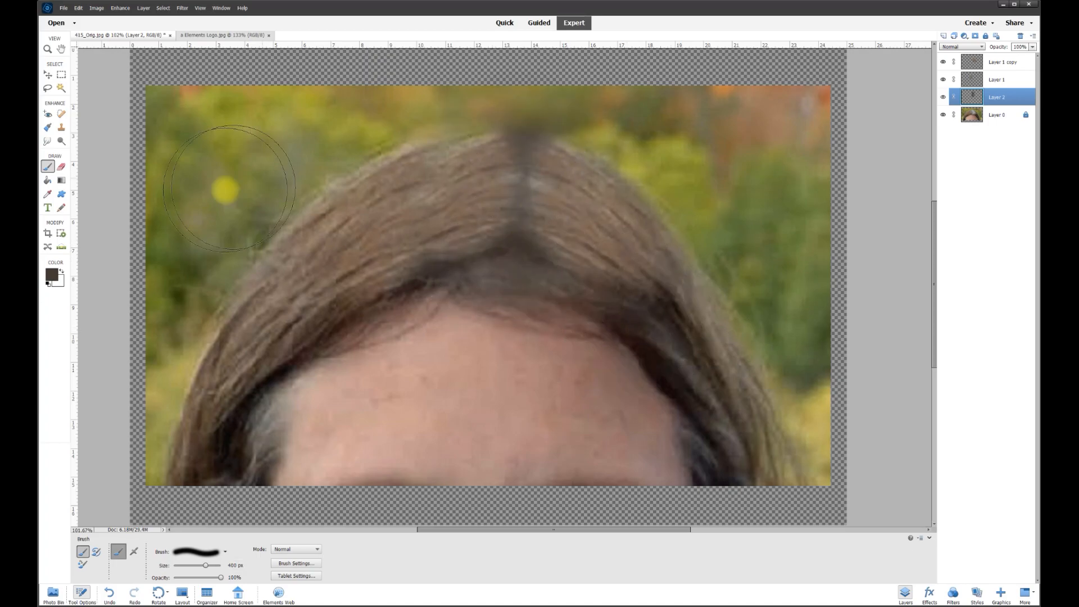
# Step: Erase the excess dark paint above the crown and along the forehead hairline, using the Eraser at 100 px and enlarging it to 200 px
pyautogui.click(60, 168)
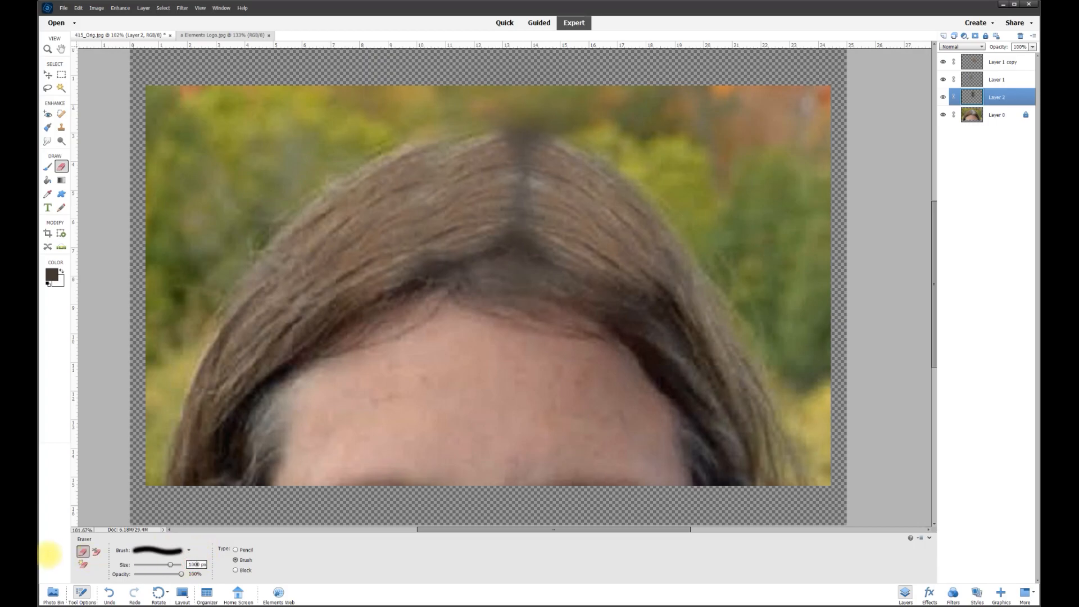
pyautogui.press('BackSpace')
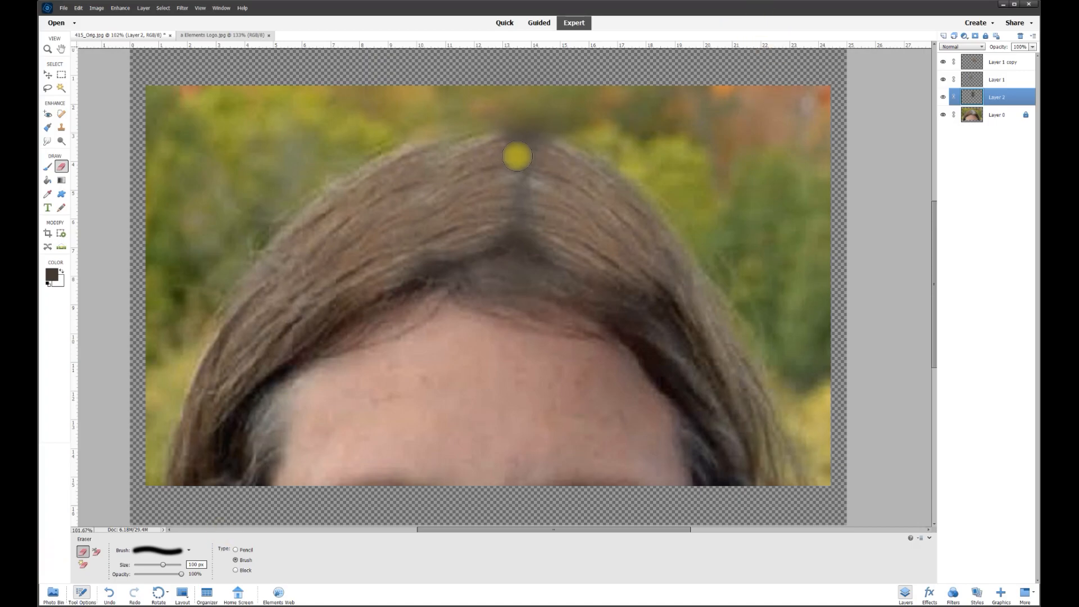
pyautogui.press('Return')
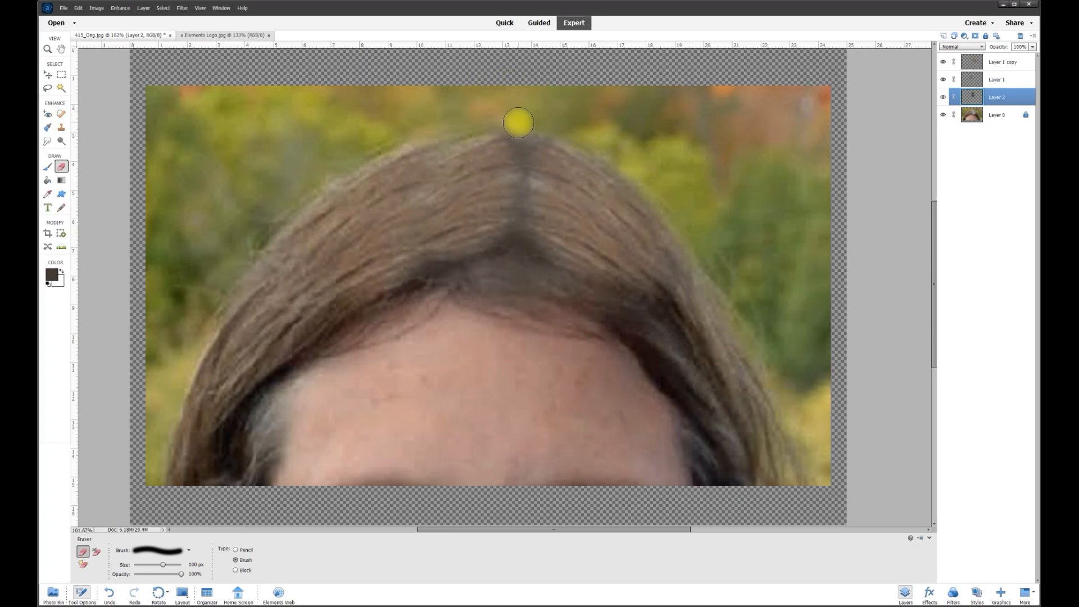
pyautogui.moveTo(477, 281); pyautogui.dragTo(535, 304)
pyautogui.press(']')
pyautogui.press(']')
pyautogui.press(']')
pyautogui.press(']')
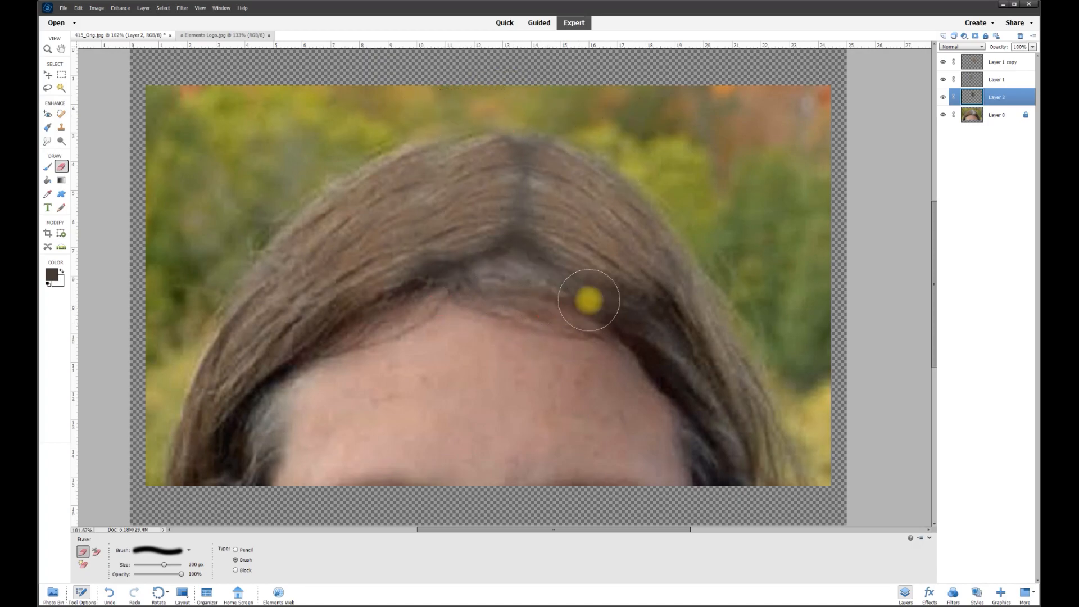
# Step: Compare the hair with and without the dark paint layer, and lower that layer's opacity to 70%
pyautogui.click(944, 98)
pyautogui.click(944, 98)
pyautogui.click(944, 98)
pyautogui.click(944, 98)
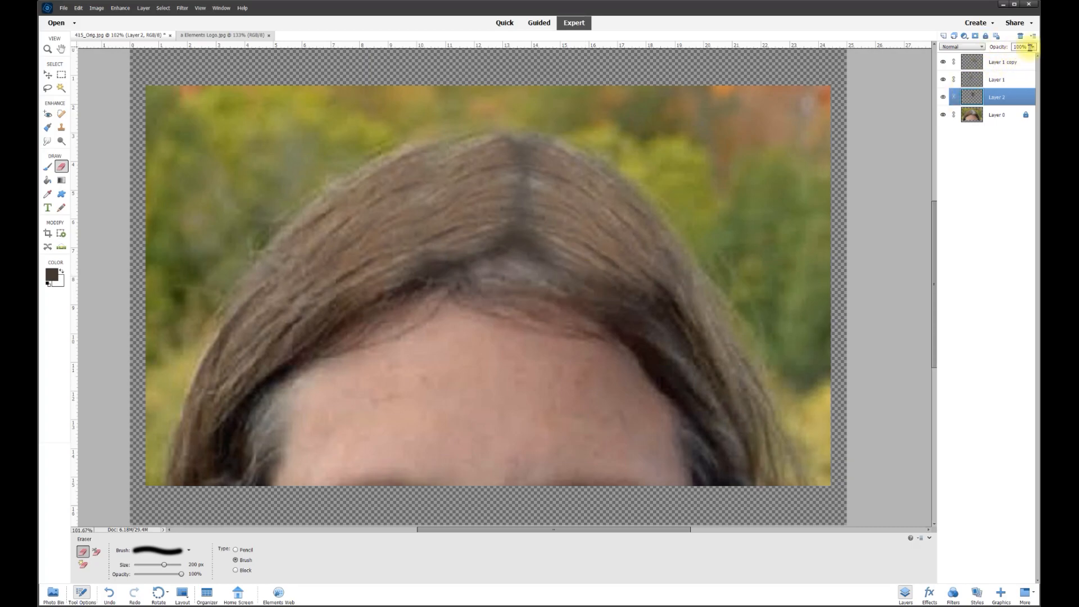
pyautogui.moveTo(1002, 60); pyautogui.dragTo(1006, 57)
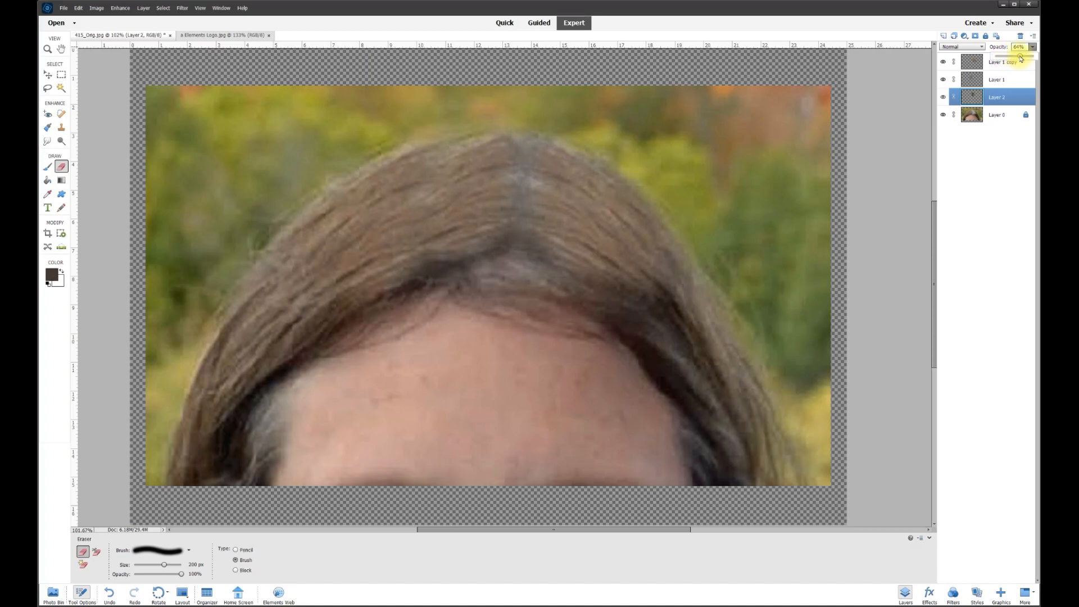
pyautogui.moveTo(1028, 57); pyautogui.dragTo(1025, 57)
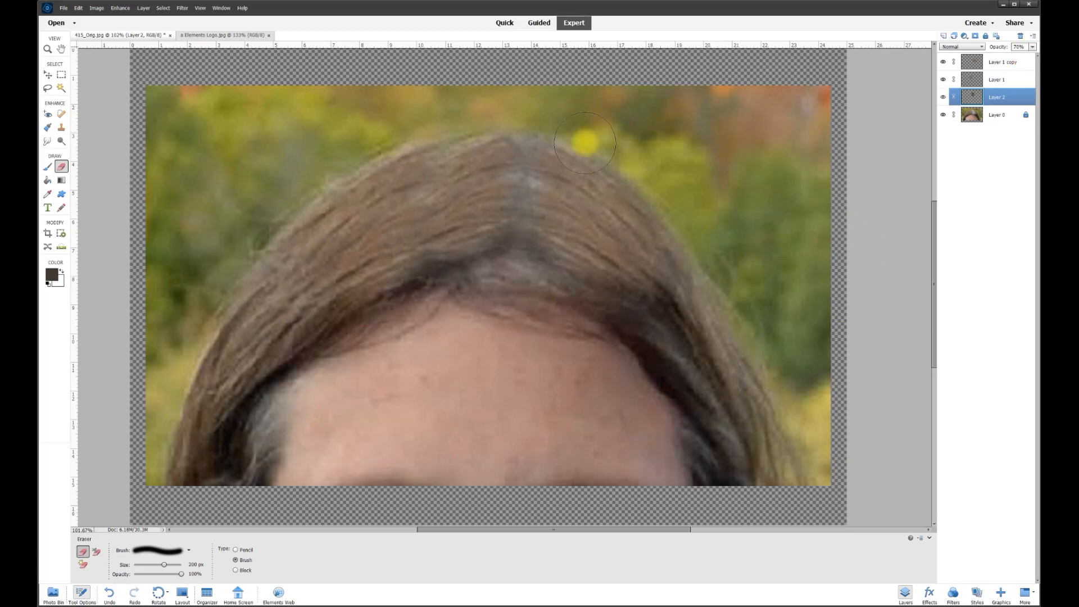
# Step: Switch to the Move tool, compare the original gray roots with the paint and both hair patches by toggling layer visibility, and deselect all layers
pyautogui.click(48, 74)
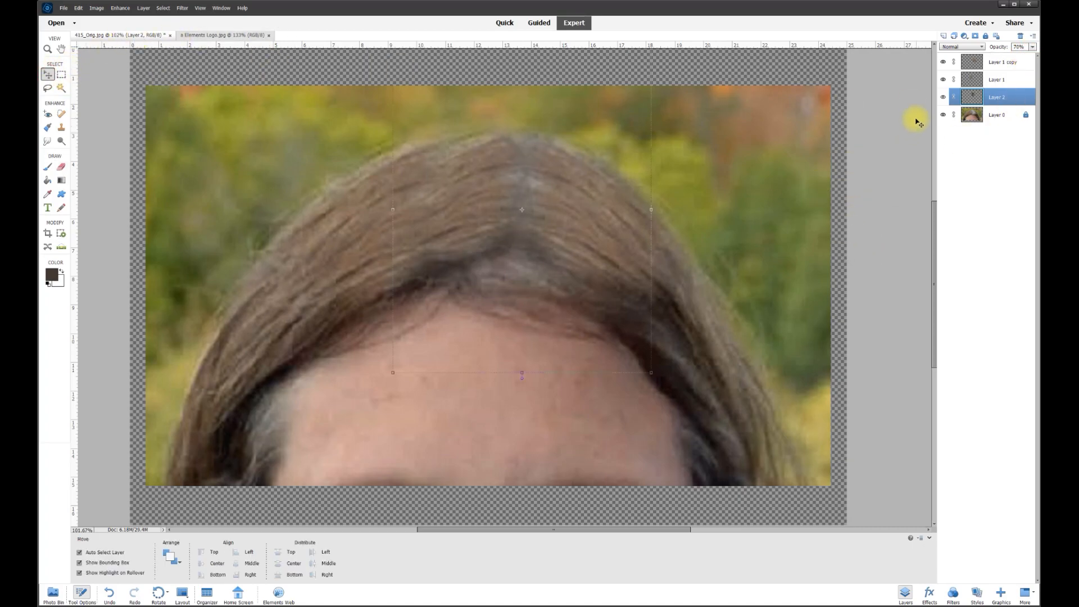
pyautogui.click(943, 97)
pyautogui.click(944, 80)
pyautogui.click(944, 63)
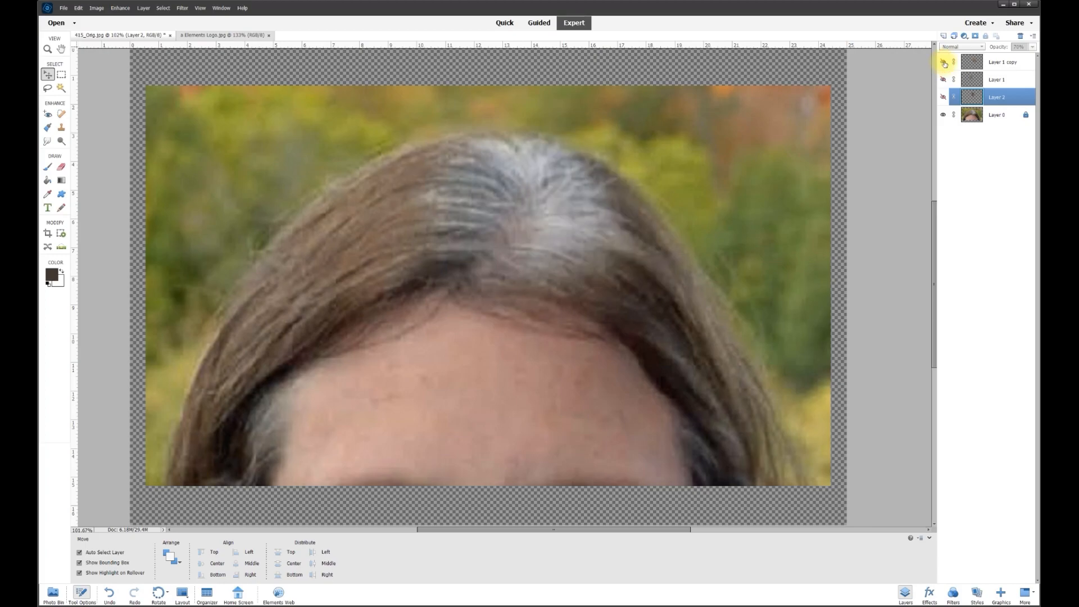
pyautogui.click(944, 99)
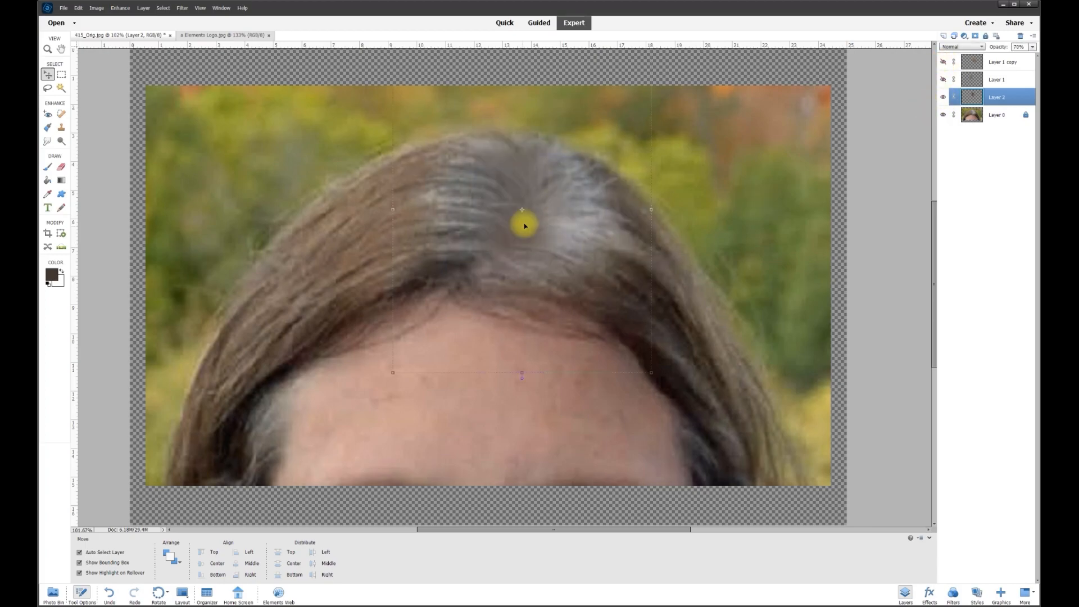
pyautogui.click(944, 80)
pyautogui.click(944, 62)
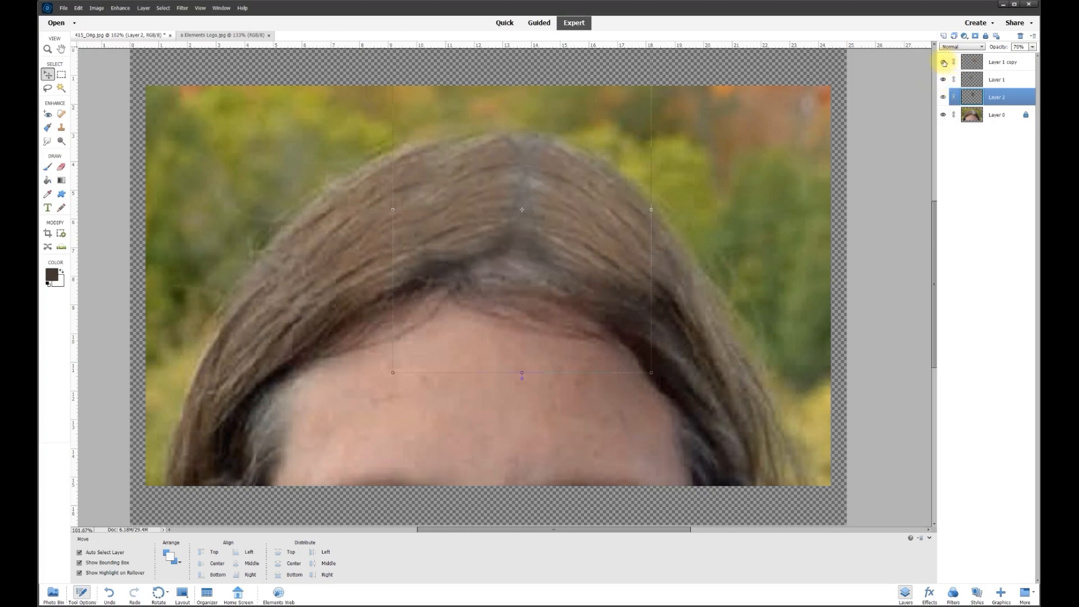
pyautogui.click(845, 257)
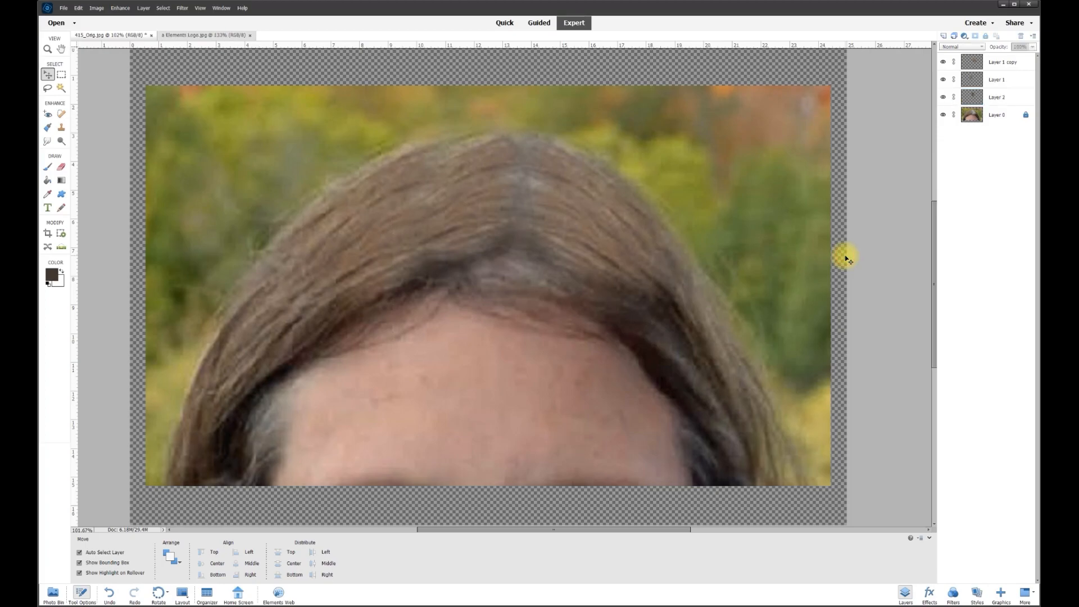